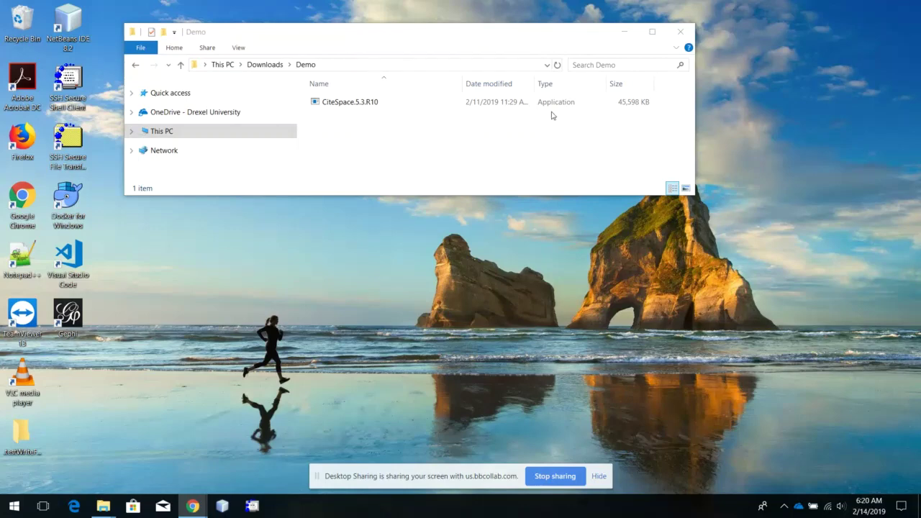
- Launch CiteSpace.5.3.R10 from the Demo folder and agree to the usage logging notice
{"action": "double_click", "coordinate": [350, 104]}
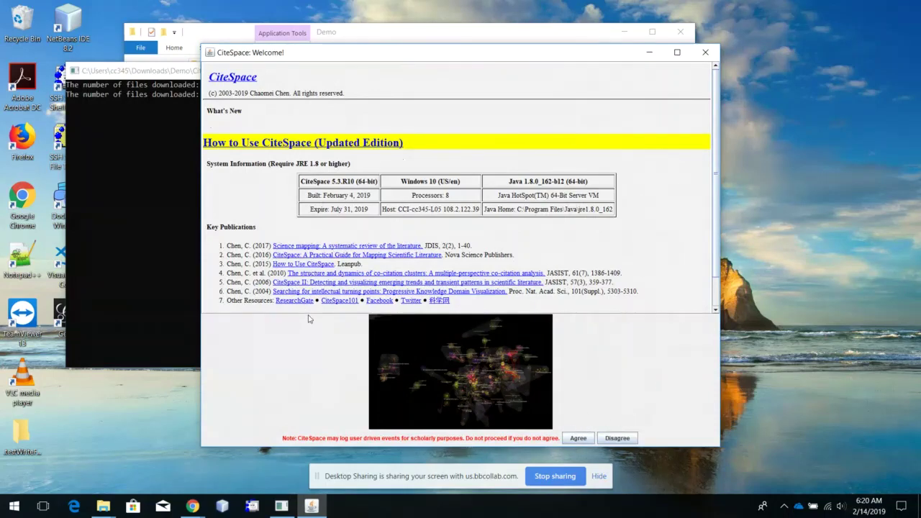
{"action": "left_click", "coordinate": [578, 438]}
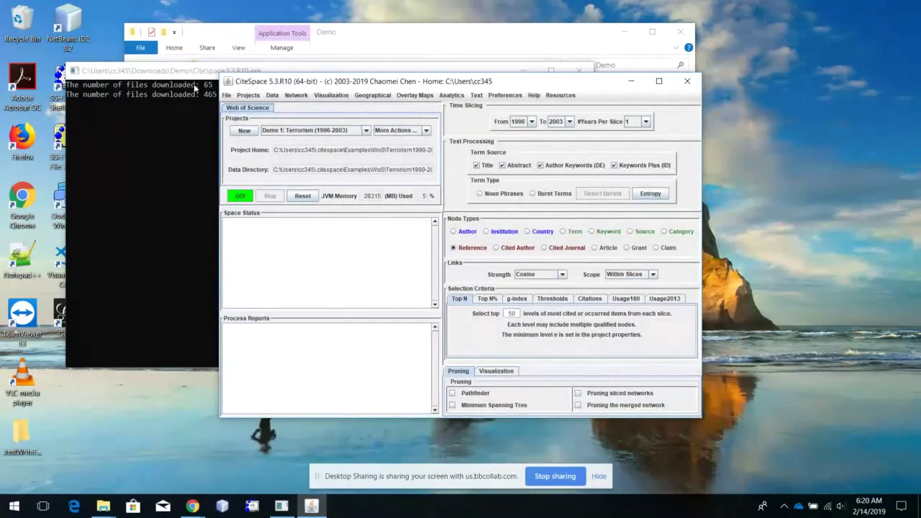
- Arrange the console window below the main CiteSpace window so both can be read
{"action": "left_click_drag", "start_coordinate": [193, 76], "coordinate": [139, 367]}
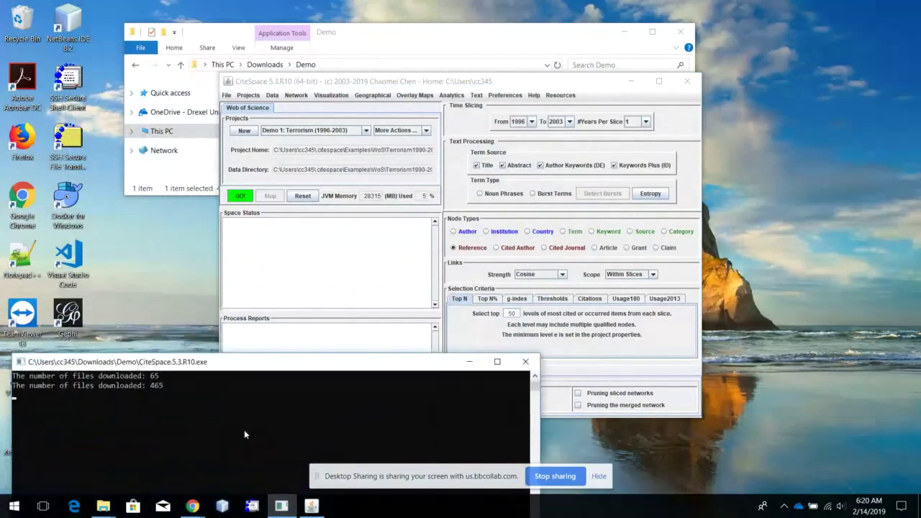
{"action": "left_click", "coordinate": [548, 81]}
{"action": "left_click_drag", "start_coordinate": [548, 81], "coordinate": [549, 24]}
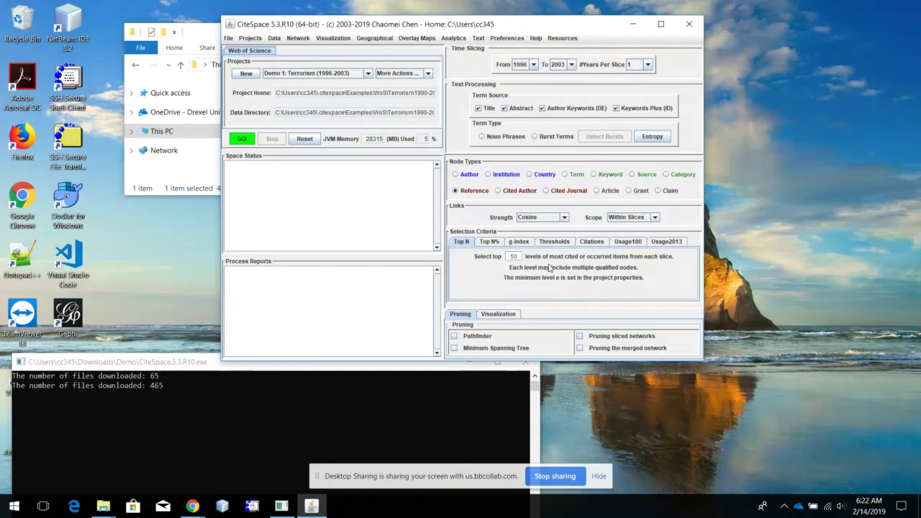
- Run the Demo 1: Terrorism (1996-2003) project and visualize the resulting merged network
{"action": "left_click", "coordinate": [244, 140]}
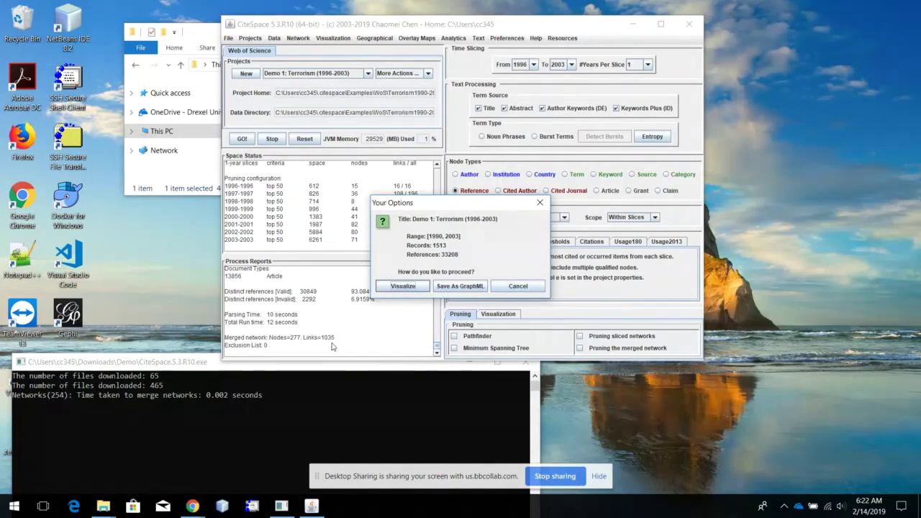
{"action": "left_click", "coordinate": [401, 287]}
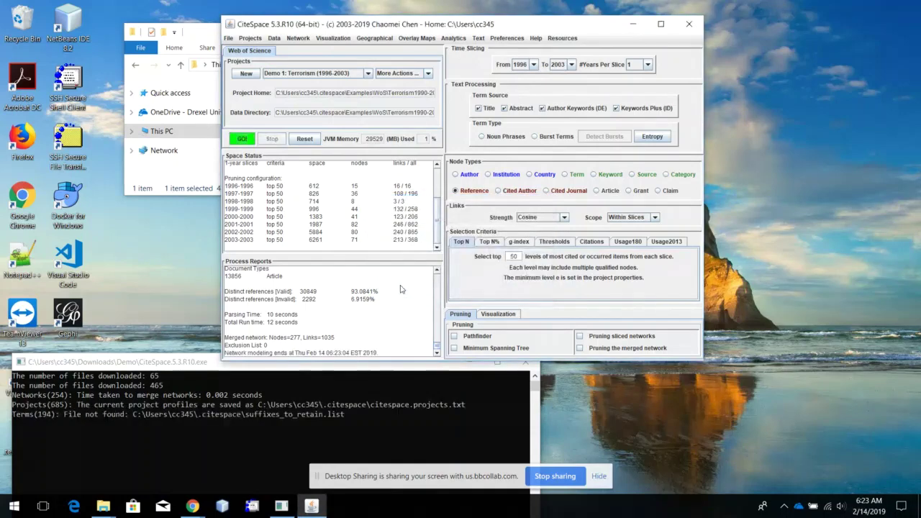
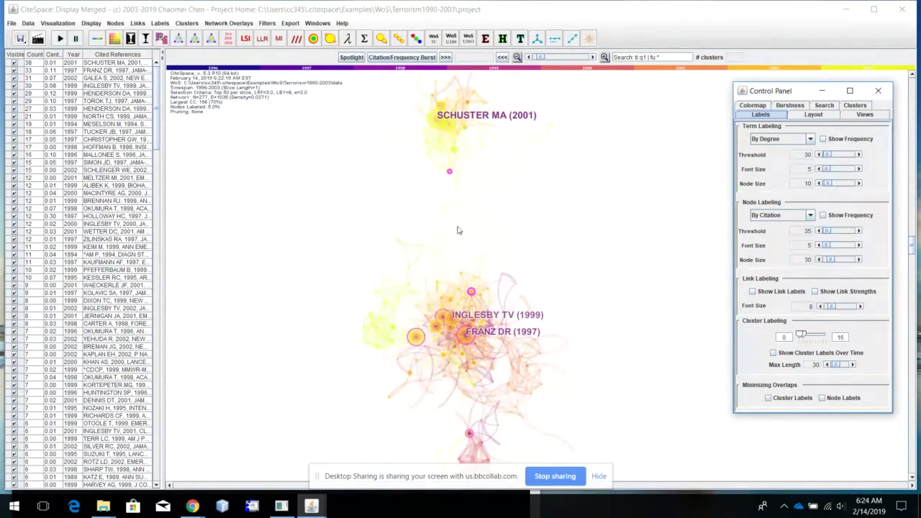
{"action": "left_click", "coordinate": [450, 172]}
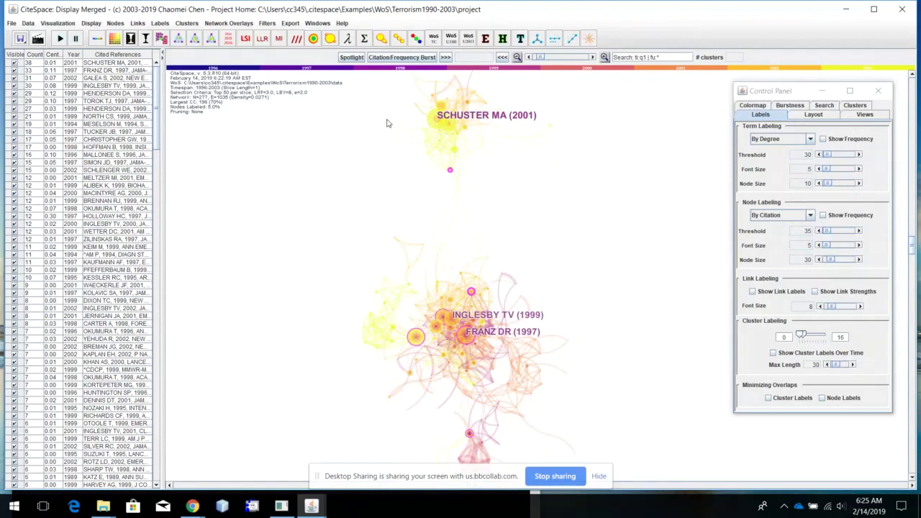
- Show citation bursts in the network and refresh the burst detection with γ set to 0.7
{"action": "left_click", "coordinate": [395, 59]}
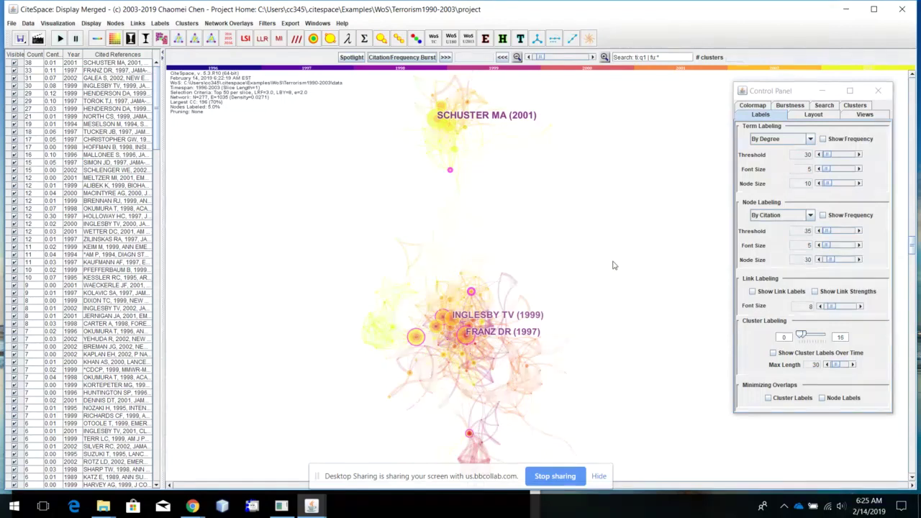
{"action": "left_click", "coordinate": [789, 106]}
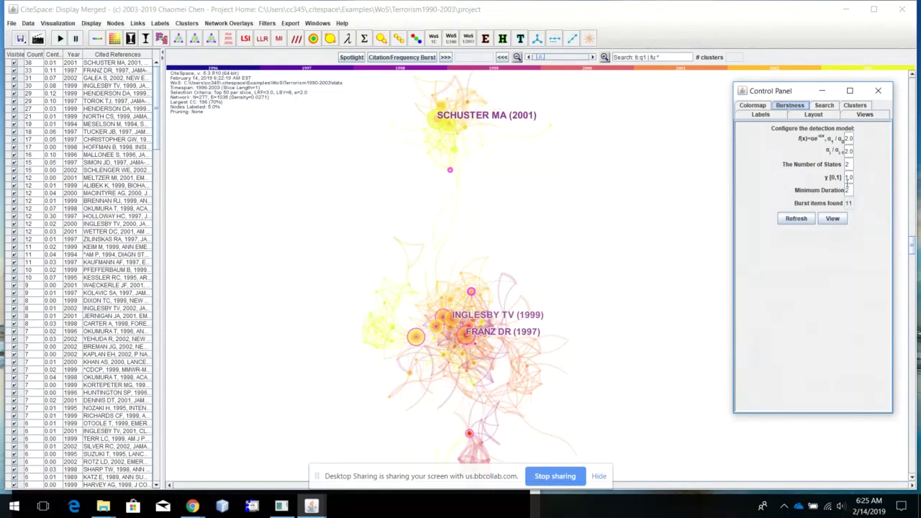
{"action": "double_click", "coordinate": [846, 177]}
{"action": "type", "text": "0"}
{"action": "left_click", "coordinate": [797, 218]}
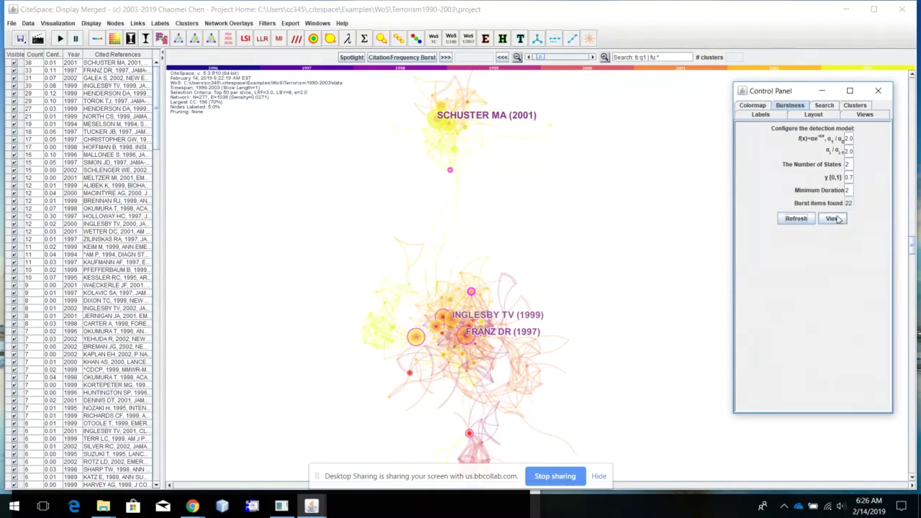
- View the burst history for 22 references, sorting it by burst duration, strength and beginning year, and close it
{"action": "left_click", "coordinate": [832, 218]}
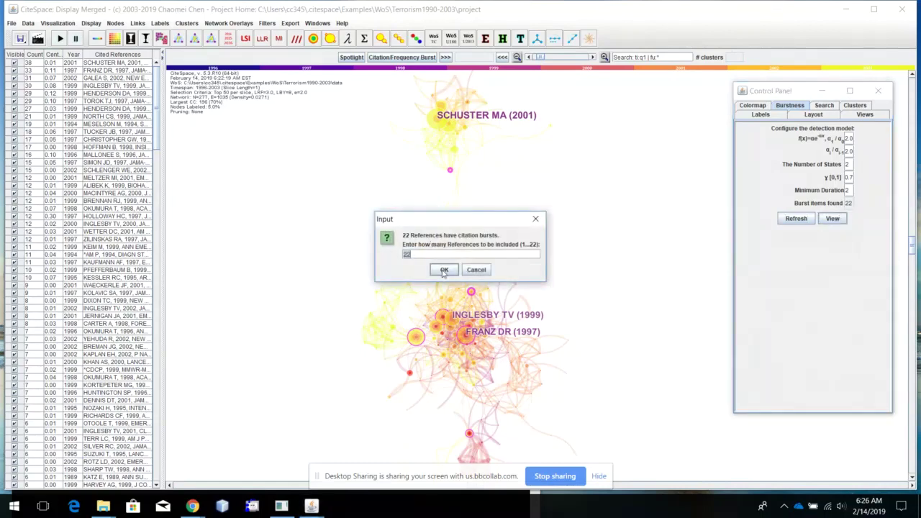
{"action": "left_click", "coordinate": [444, 271]}
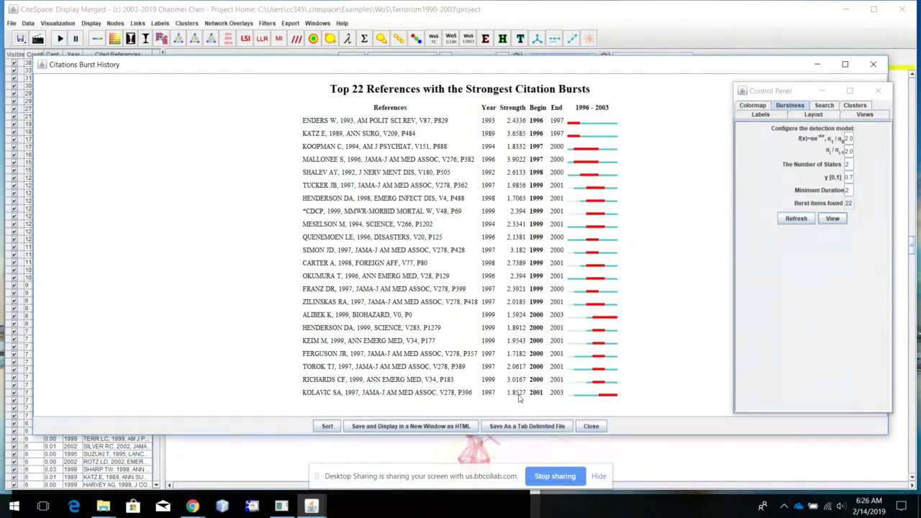
{"action": "left_click", "coordinate": [328, 426]}
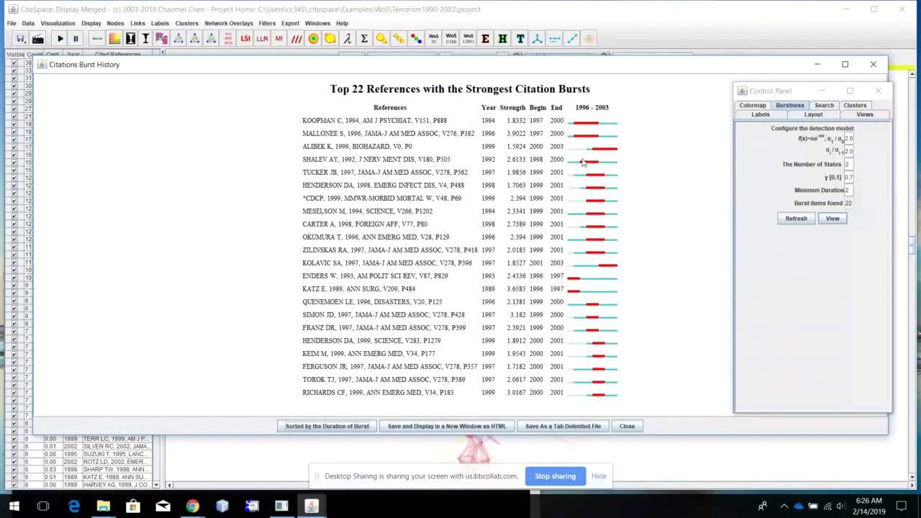
{"action": "left_click", "coordinate": [333, 427]}
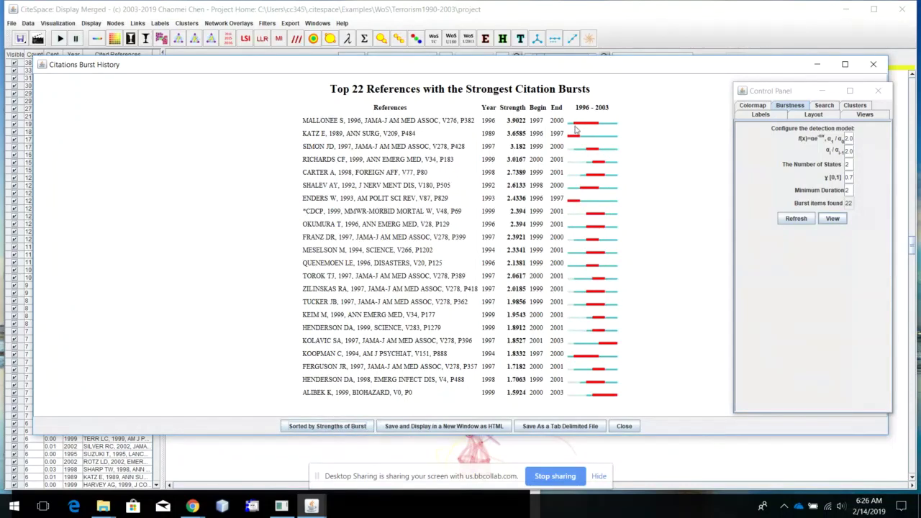
{"action": "left_click", "coordinate": [328, 426]}
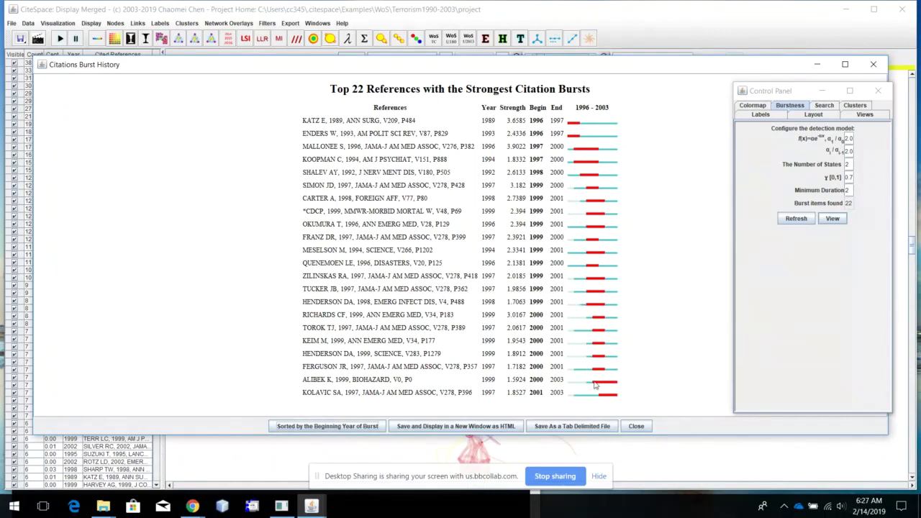
{"action": "left_click", "coordinate": [636, 427]}
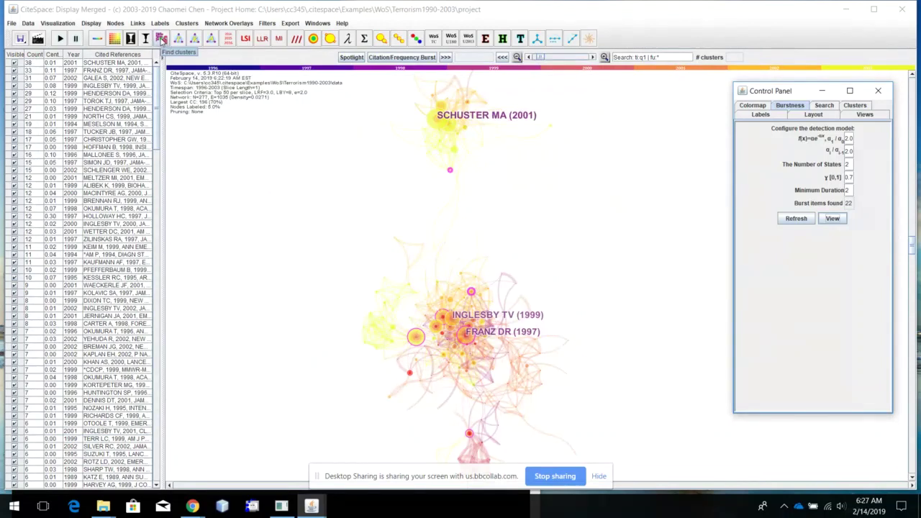
- Find clusters in the cited reference network and check which filter options are active
{"action": "left_click", "coordinate": [161, 38]}
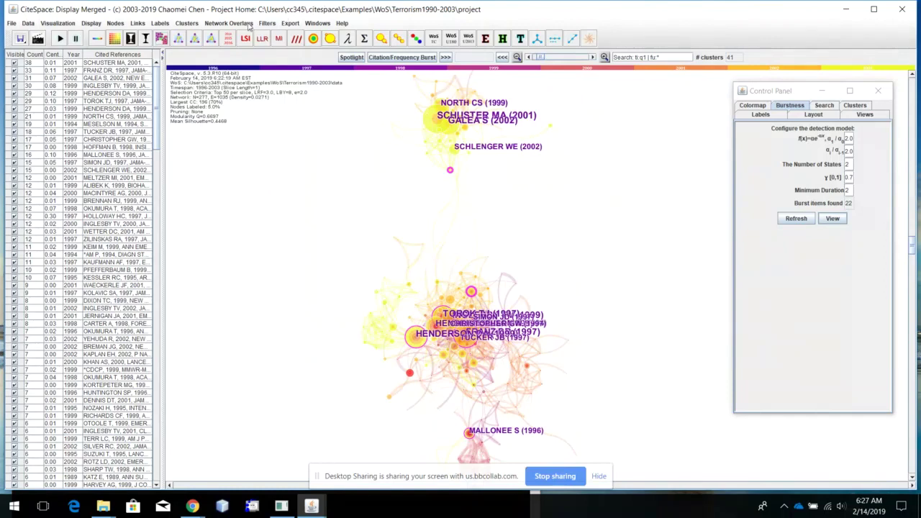
{"action": "left_click", "coordinate": [266, 23]}
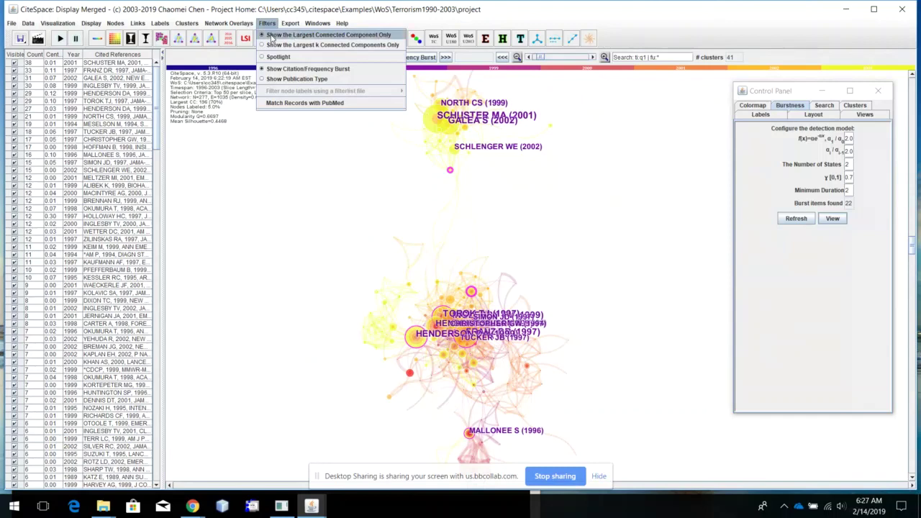
{"action": "left_click", "coordinate": [385, 24]}
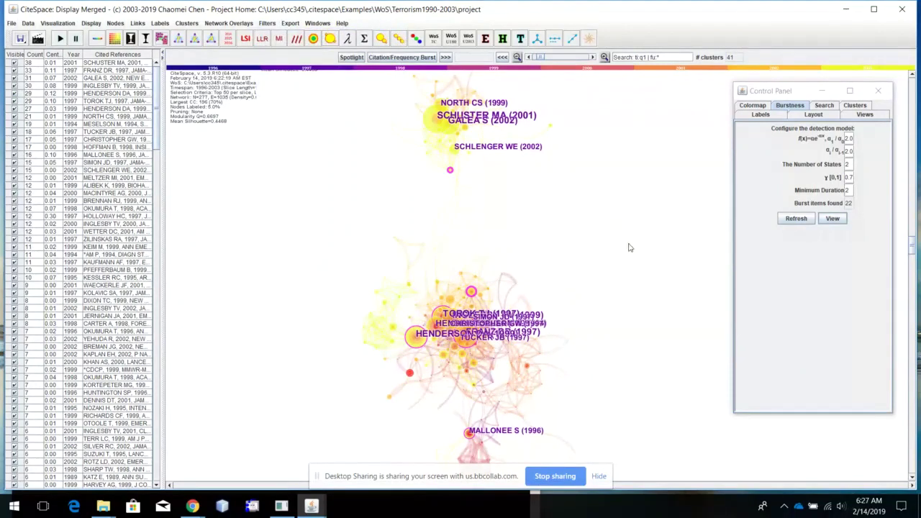
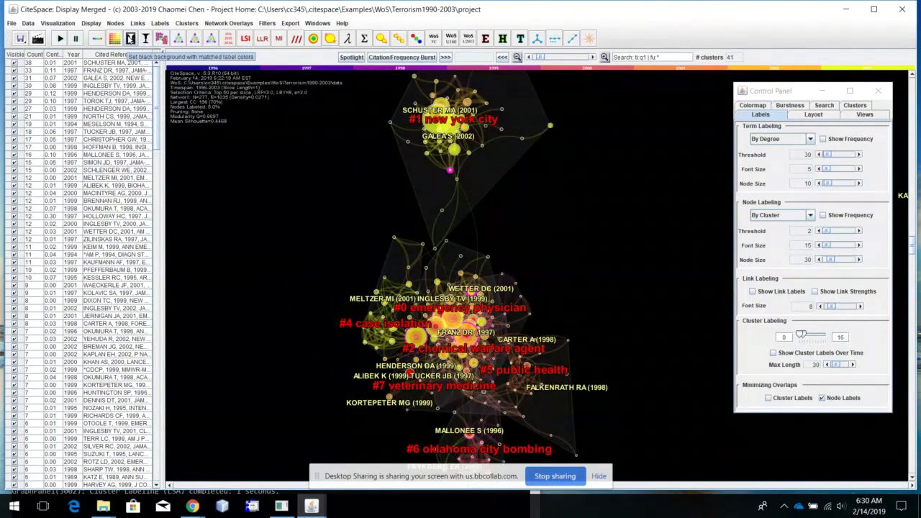
- Give the visualization a white background and save it as a PNG file
{"action": "left_click", "coordinate": [144, 39]}
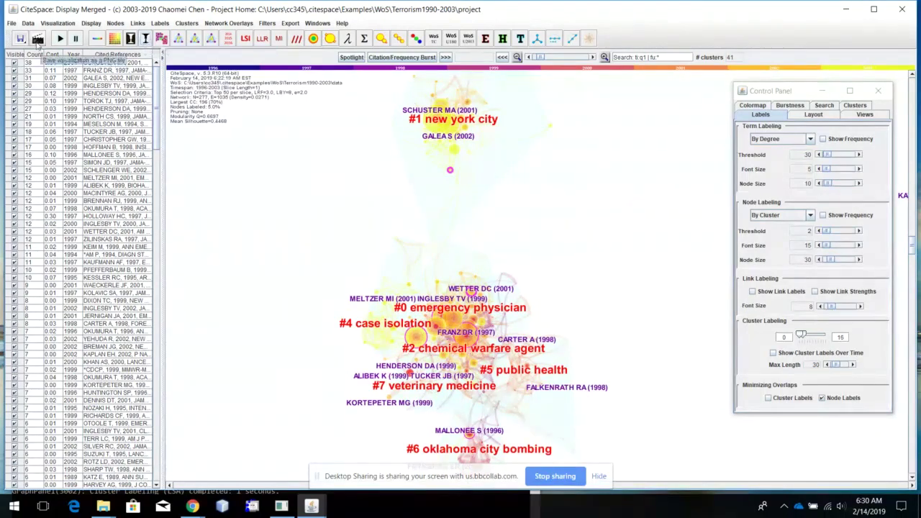
{"action": "left_click", "coordinate": [37, 41]}
{"action": "left_click", "coordinate": [37, 40]}
{"action": "left_click", "coordinate": [11, 23]}
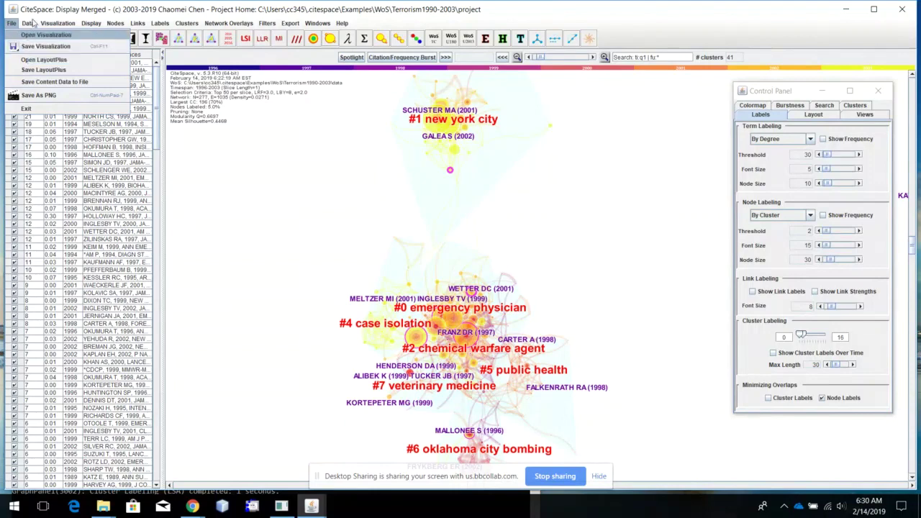
{"action": "mouse_move", "coordinate": [27, 23]}
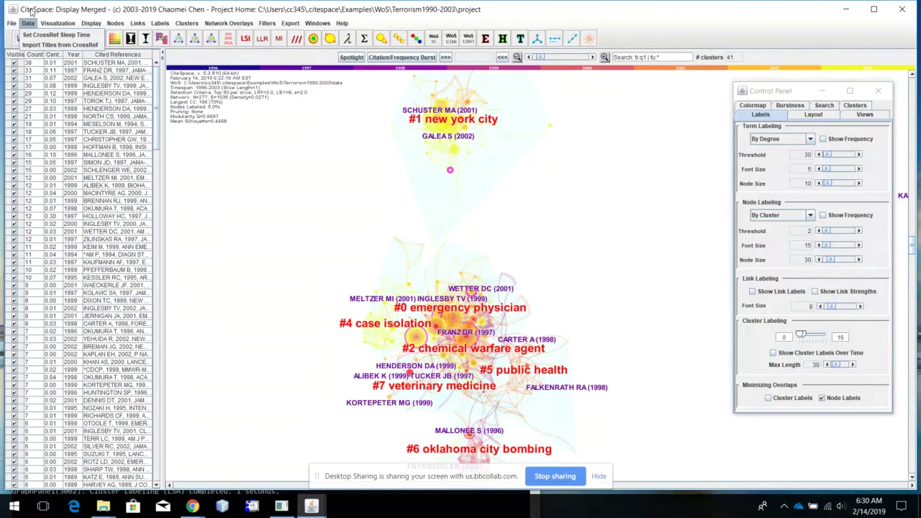
{"action": "mouse_move", "coordinate": [58, 23]}
{"action": "mouse_move", "coordinate": [77, 94]}
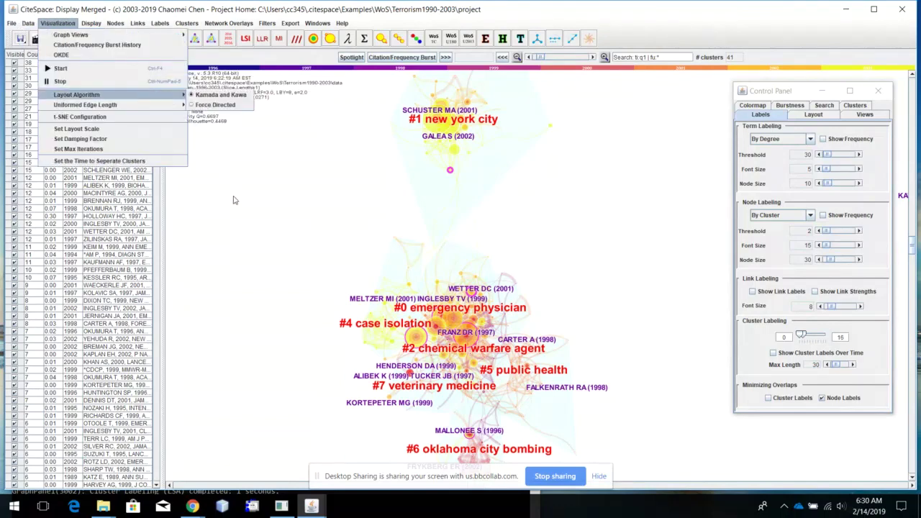
{"action": "mouse_move", "coordinate": [318, 23]}
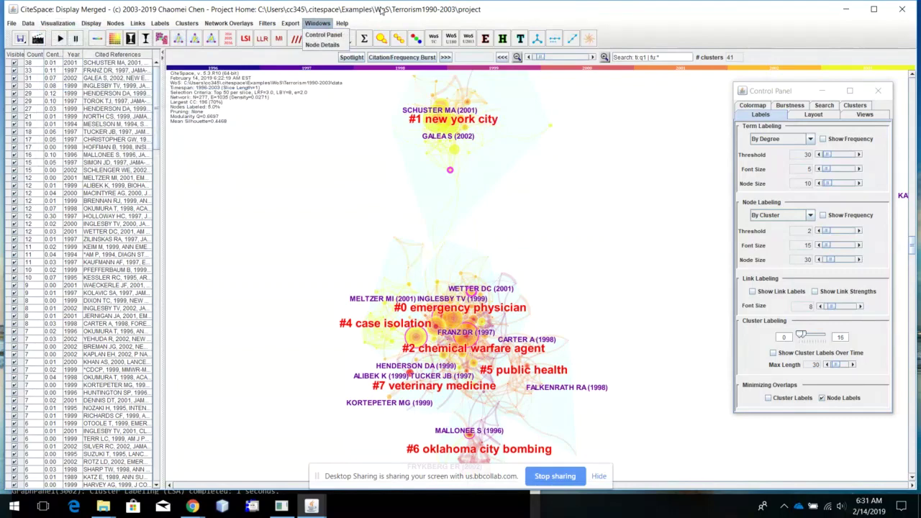
{"action": "left_click", "coordinate": [382, 11]}
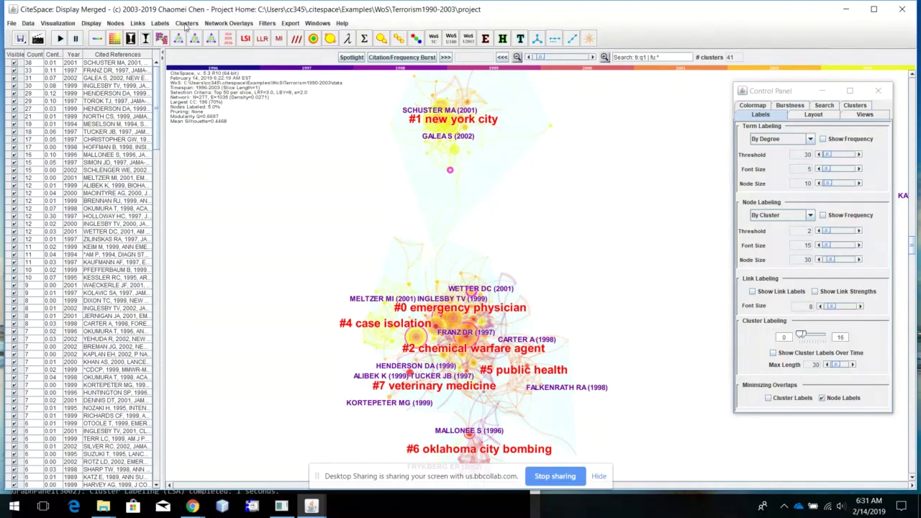
- Review the summary table of clusters with their sizes, silhouettes, mean years and top terms, and close it
{"action": "left_click", "coordinate": [185, 24]}
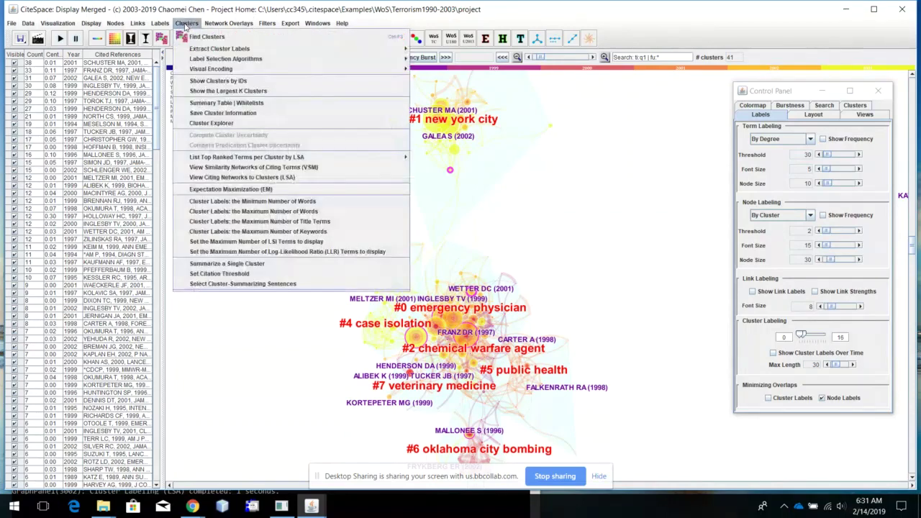
{"action": "left_click", "coordinate": [241, 104]}
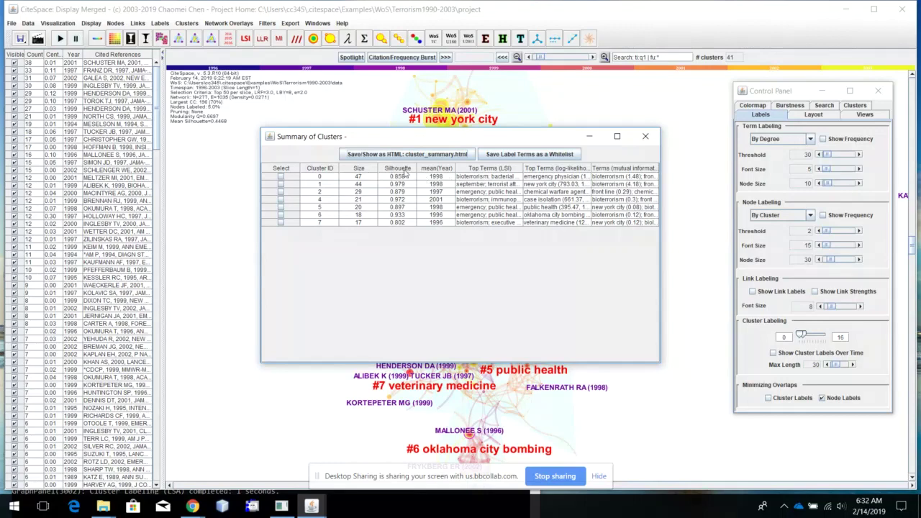
{"action": "left_click", "coordinate": [646, 137]}
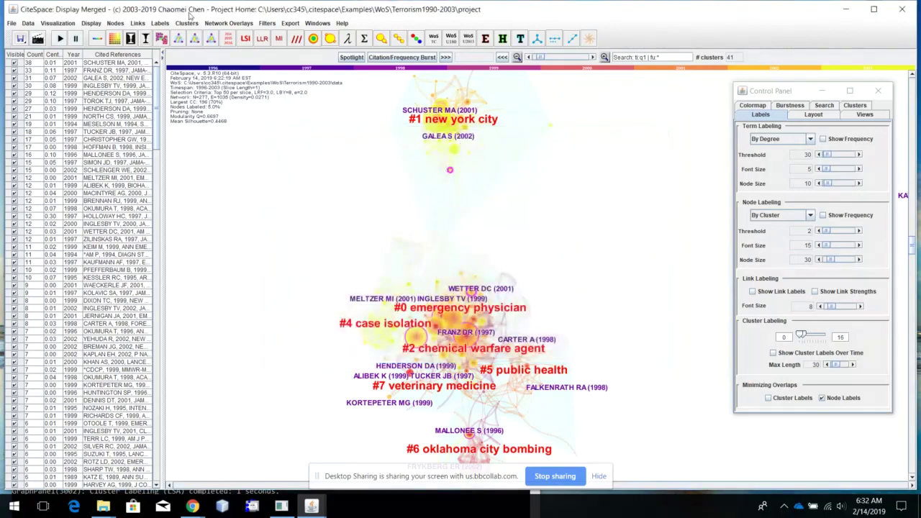
- Save the cluster information and show cluster 0's citing articles and cited references in the Cluster Explorer
{"action": "left_click", "coordinate": [187, 23]}
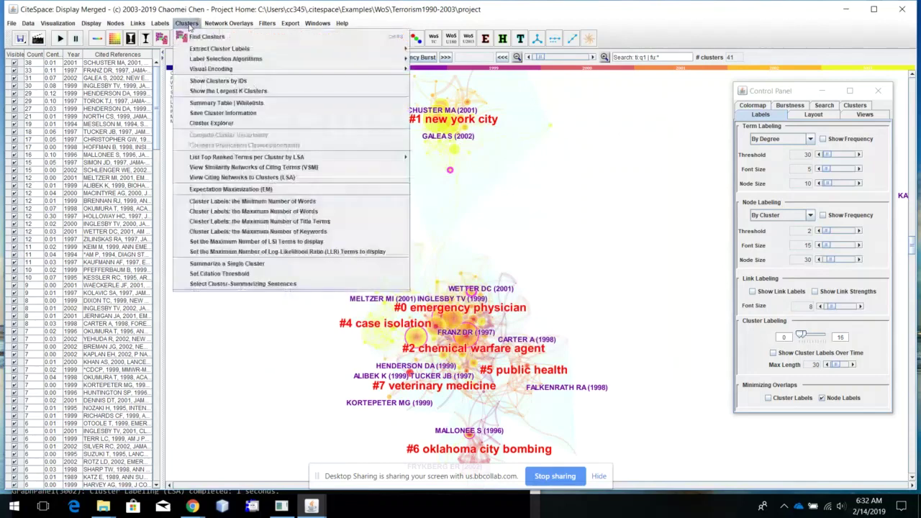
{"action": "left_click", "coordinate": [252, 115]}
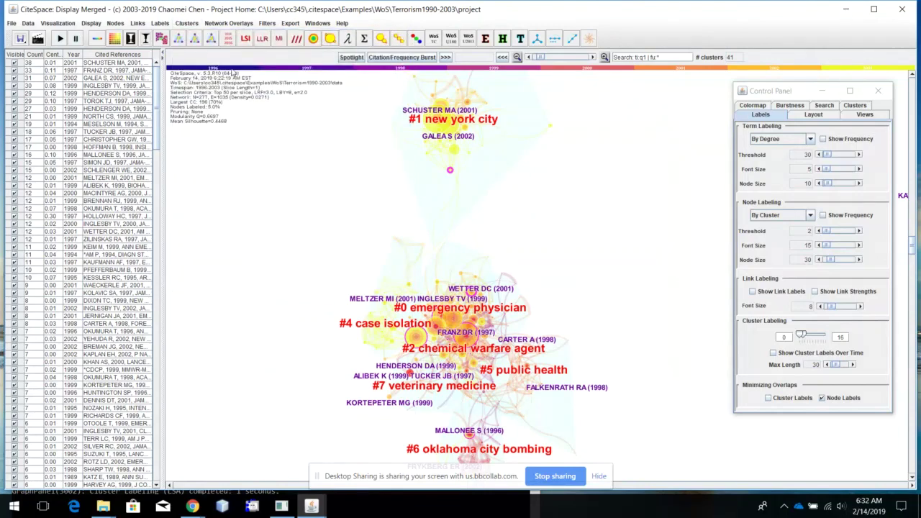
{"action": "left_click", "coordinate": [187, 23]}
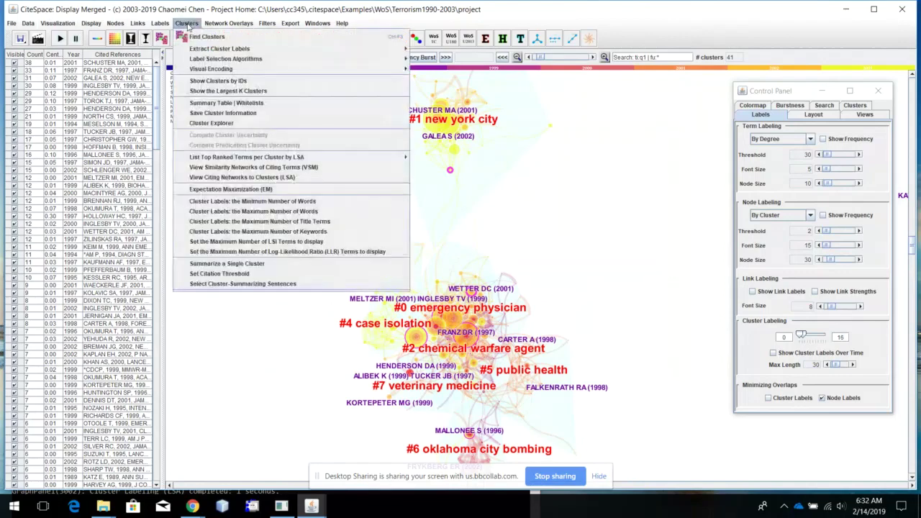
{"action": "left_click", "coordinate": [258, 124]}
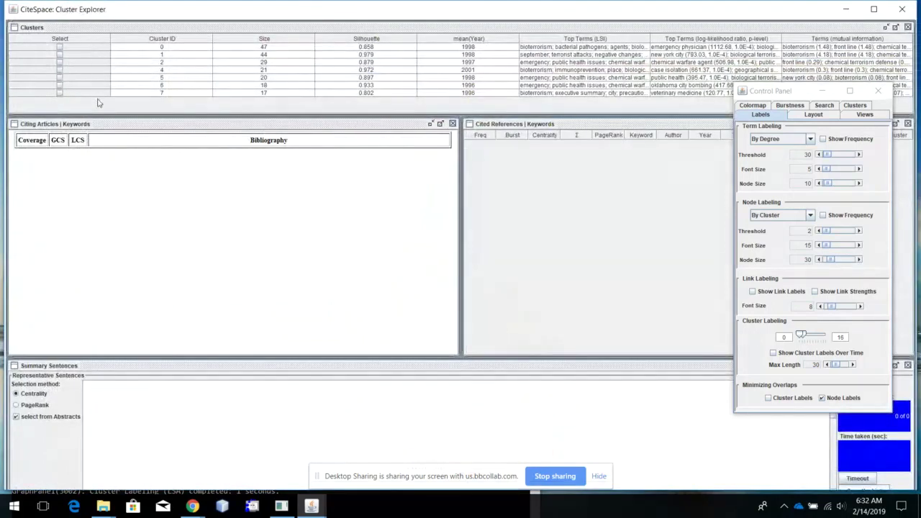
{"action": "left_click", "coordinate": [60, 47]}
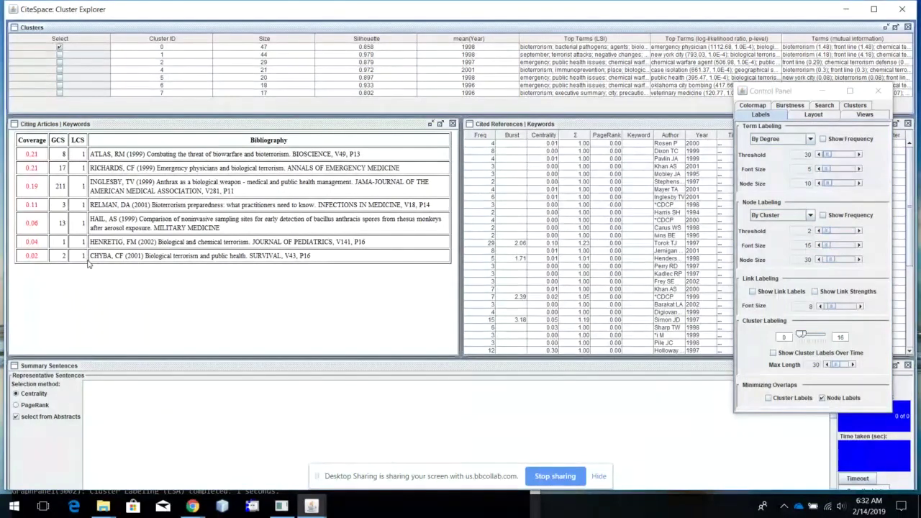
- Sort cluster 0's cited references in turn by frequency, burst and sigma with the Control Panel out of the way
{"action": "left_click", "coordinate": [479, 141]}
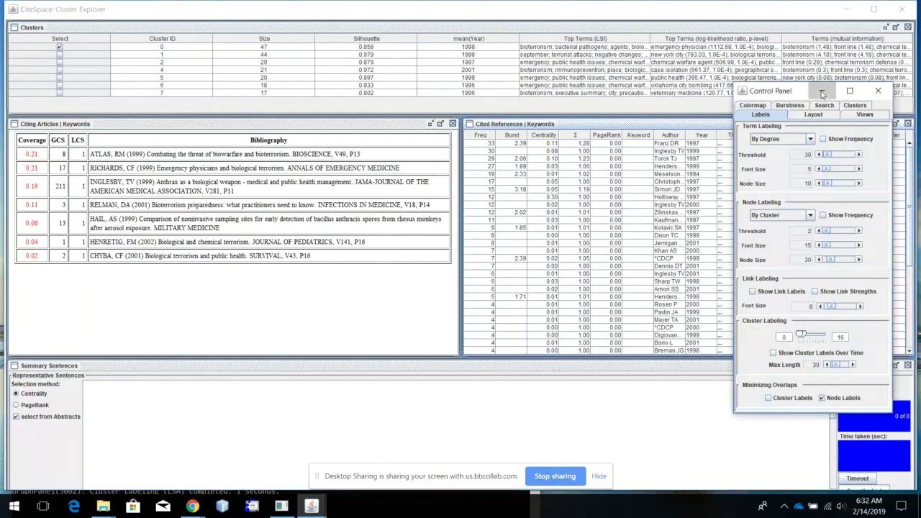
{"action": "left_click", "coordinate": [821, 92]}
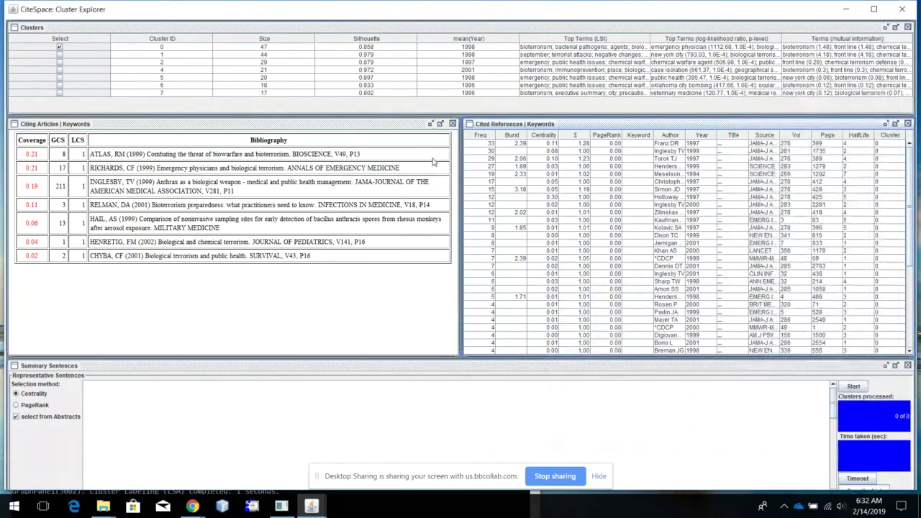
{"action": "left_click", "coordinate": [508, 136]}
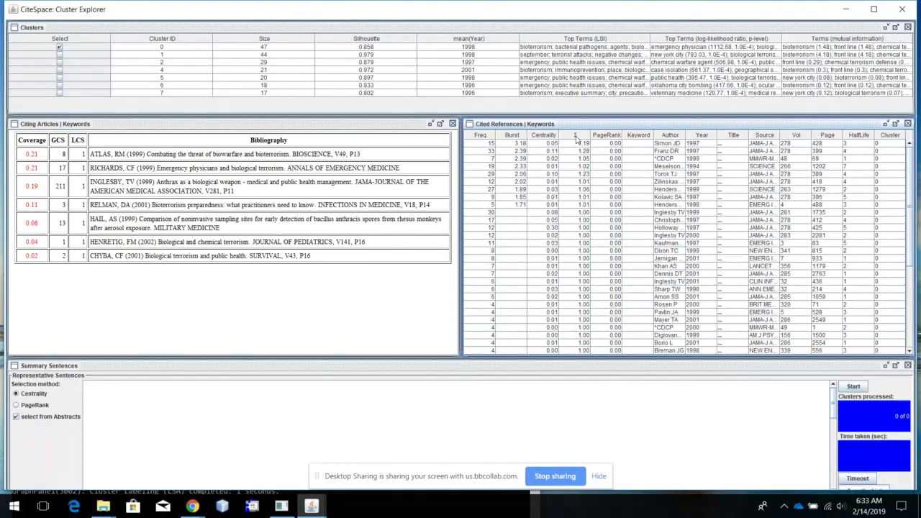
{"action": "left_click", "coordinate": [574, 135]}
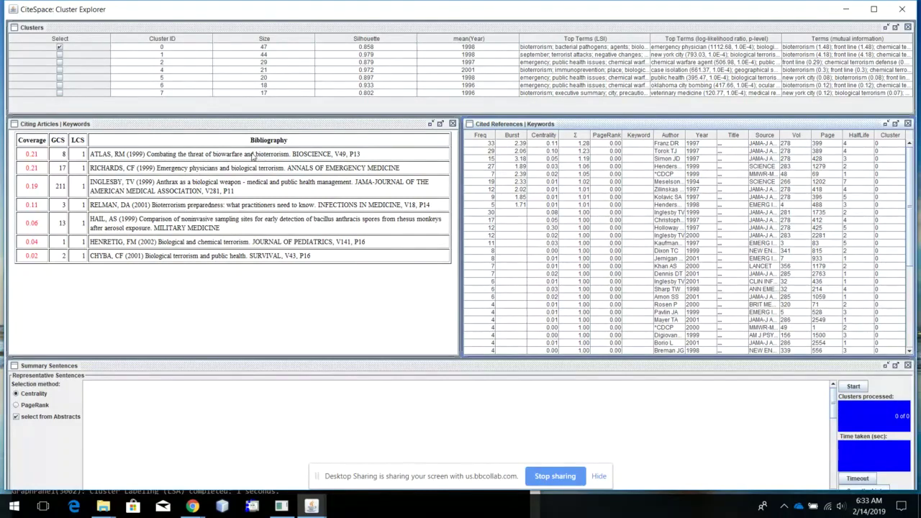
- View the citing articles and cited references of clusters 1 and 2 one at a time, and close the Cluster Explorer
{"action": "left_click", "coordinate": [60, 48]}
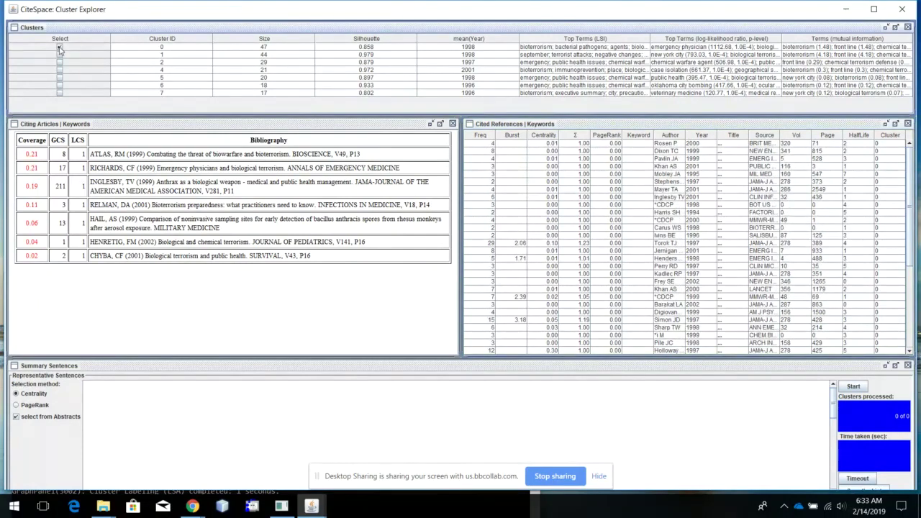
{"action": "left_click", "coordinate": [60, 49]}
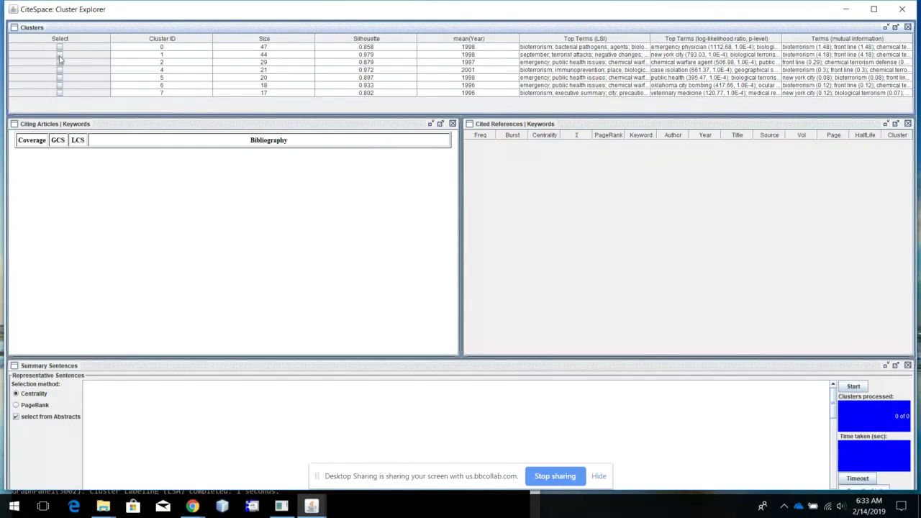
{"action": "left_click", "coordinate": [60, 55]}
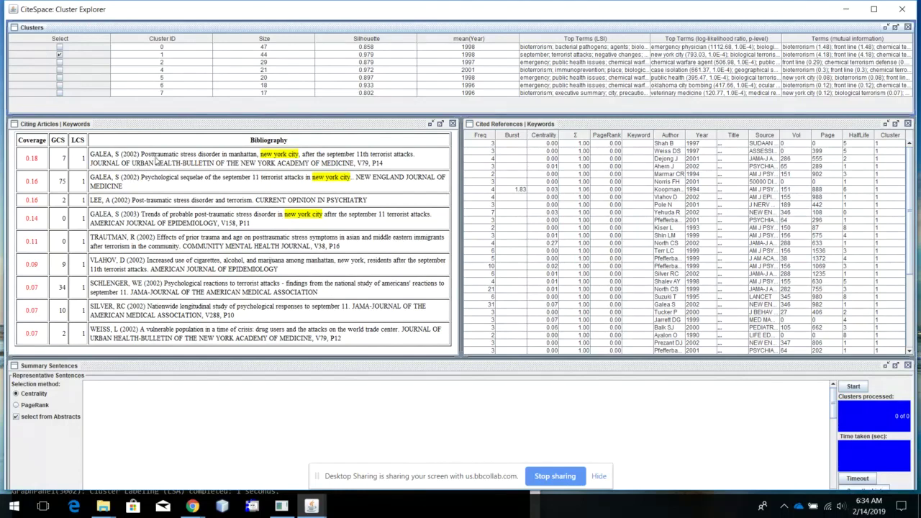
{"action": "left_click", "coordinate": [60, 55]}
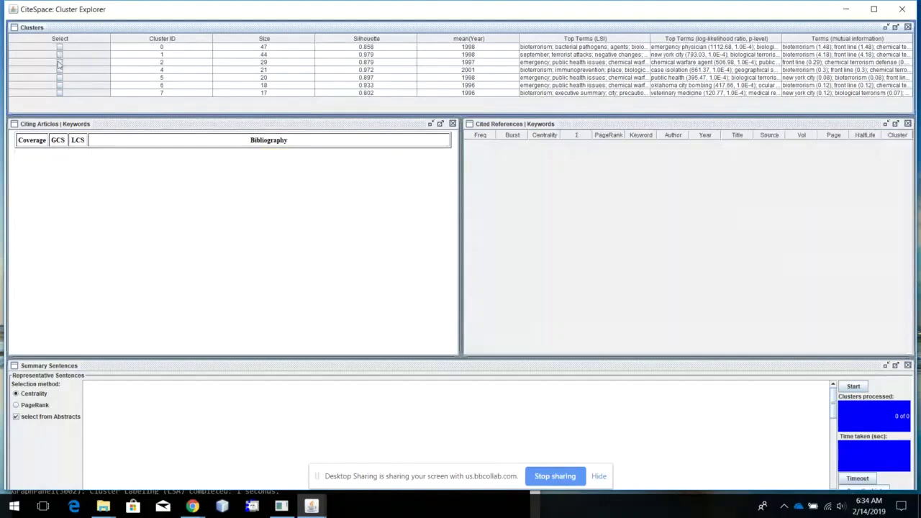
{"action": "left_click", "coordinate": [60, 62]}
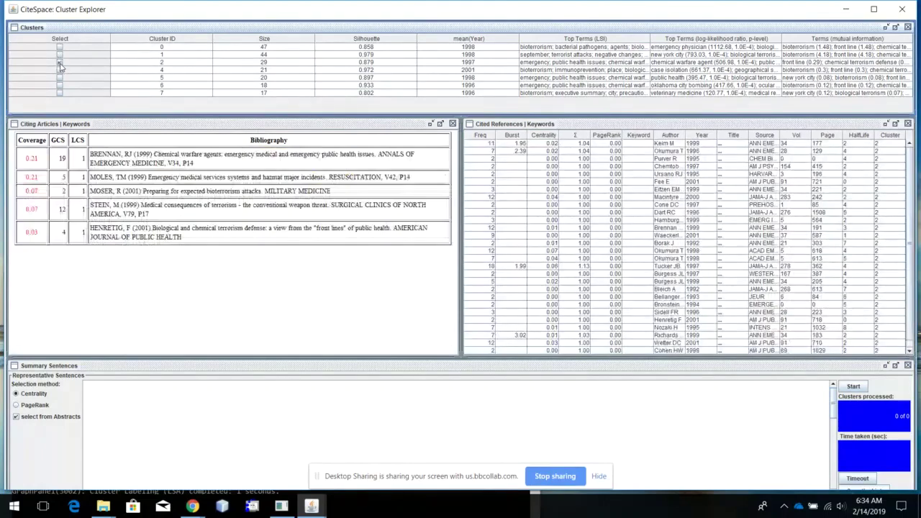
{"action": "left_click", "coordinate": [59, 63]}
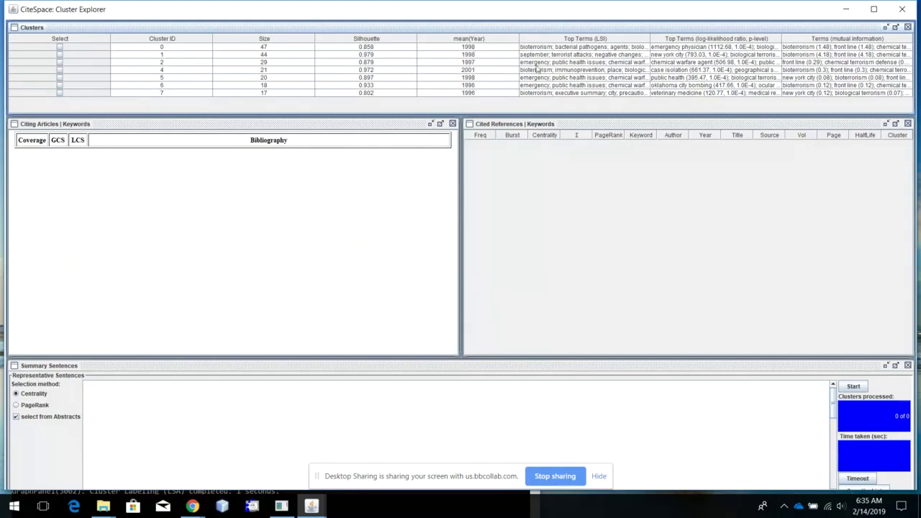
{"action": "left_click", "coordinate": [902, 10]}
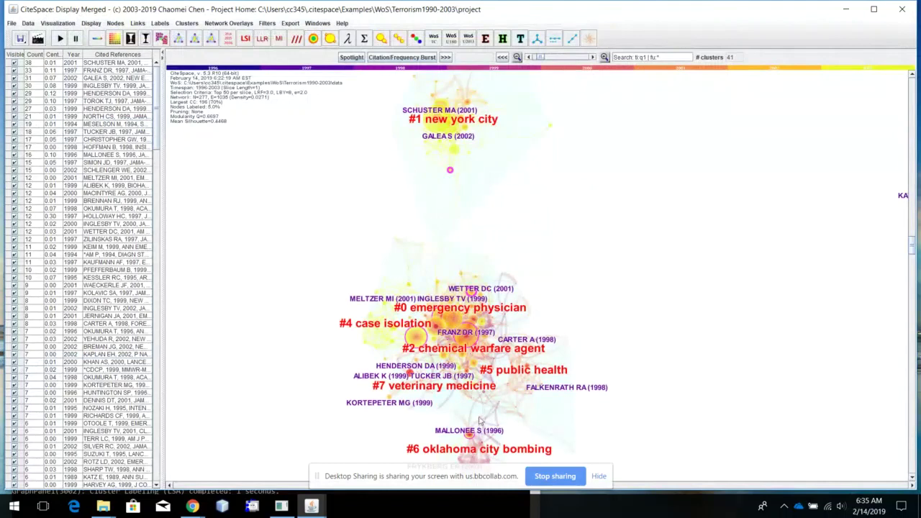
- Restore the Control Panel and switch the network to the timeline view, declining the zero-threshold label optimization
{"action": "left_click", "coordinate": [312, 506]}
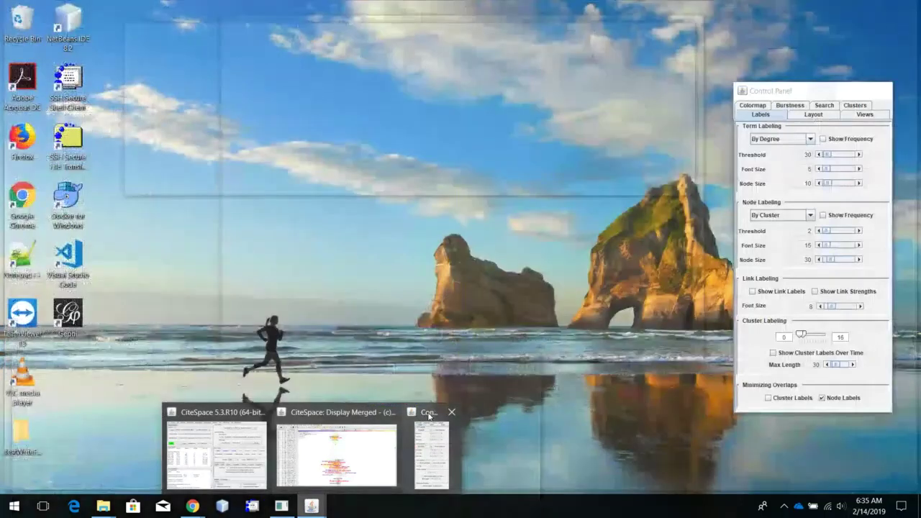
{"action": "left_click", "coordinate": [431, 453]}
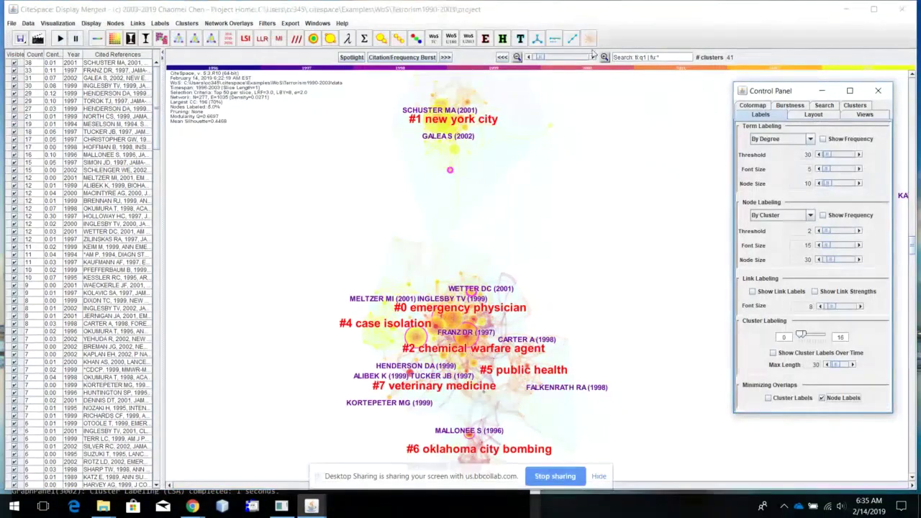
{"action": "left_click", "coordinate": [554, 39]}
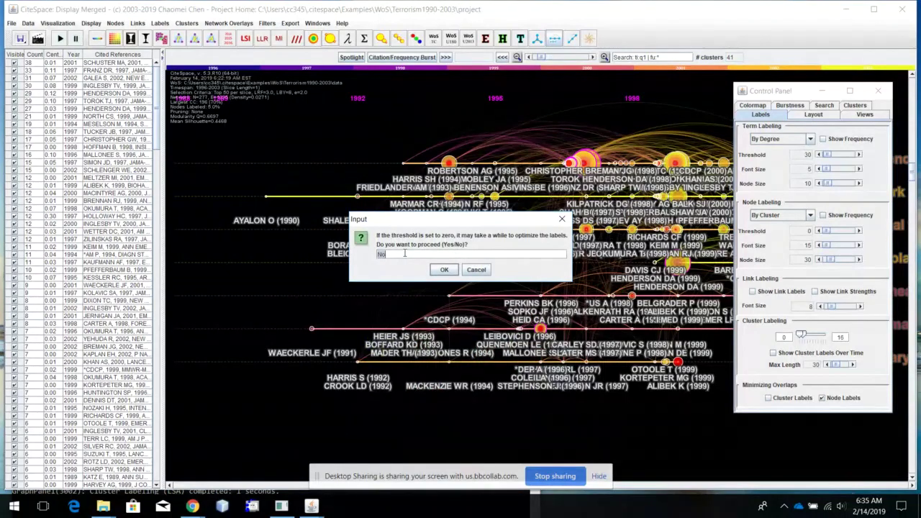
{"action": "key", "text": "Return"}
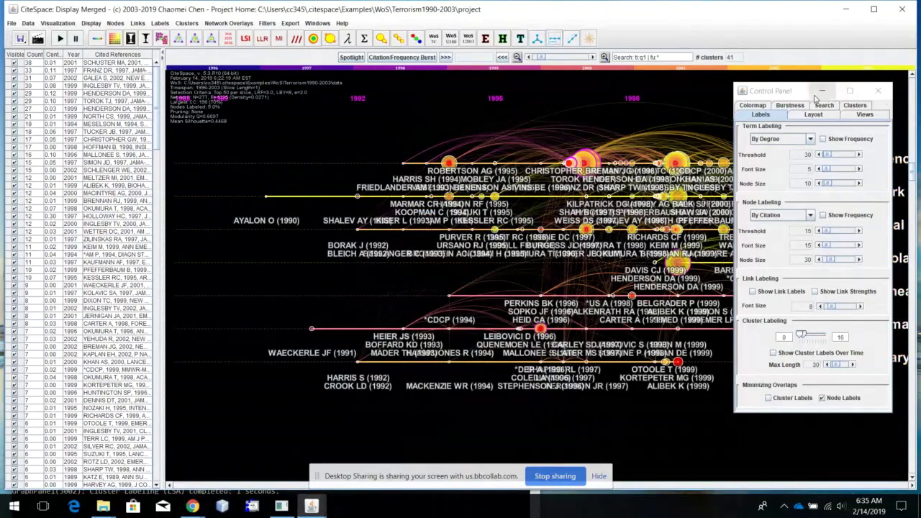
{"action": "left_click_drag", "start_coordinate": [788, 92], "coordinate": [71, 105]}
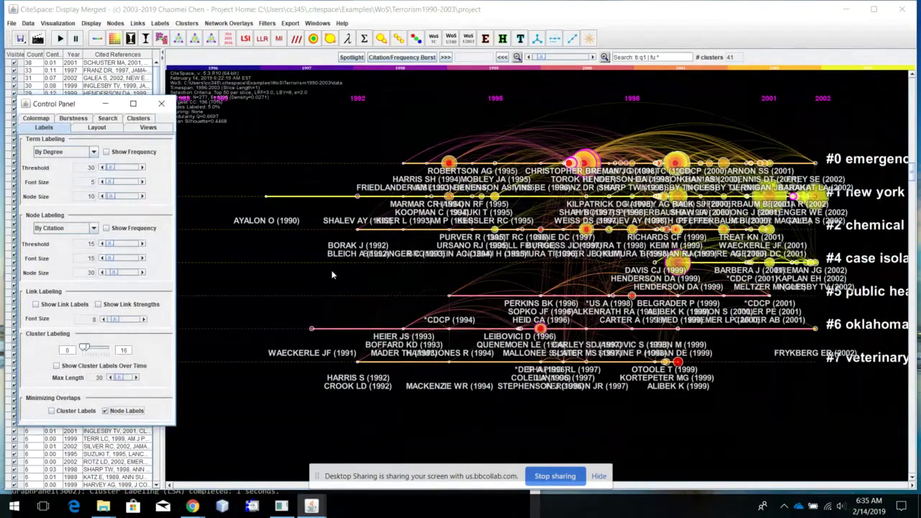
{"action": "left_click", "coordinate": [536, 62]}
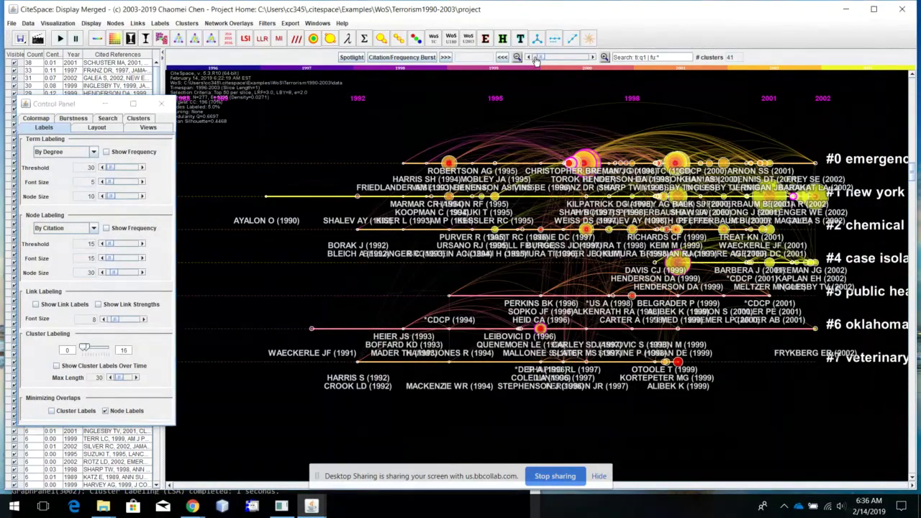
{"action": "left_click", "coordinate": [536, 62]}
{"action": "left_click", "coordinate": [536, 62]}
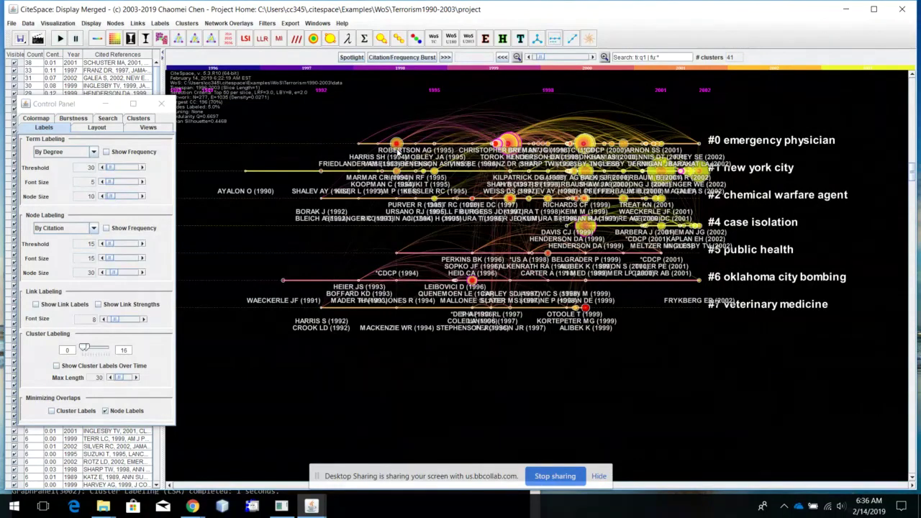
- Reduce the node label font size to 4 and label nodes by burstness with threshold 0, agreeing to the label optimization
{"action": "left_click", "coordinate": [101, 258]}
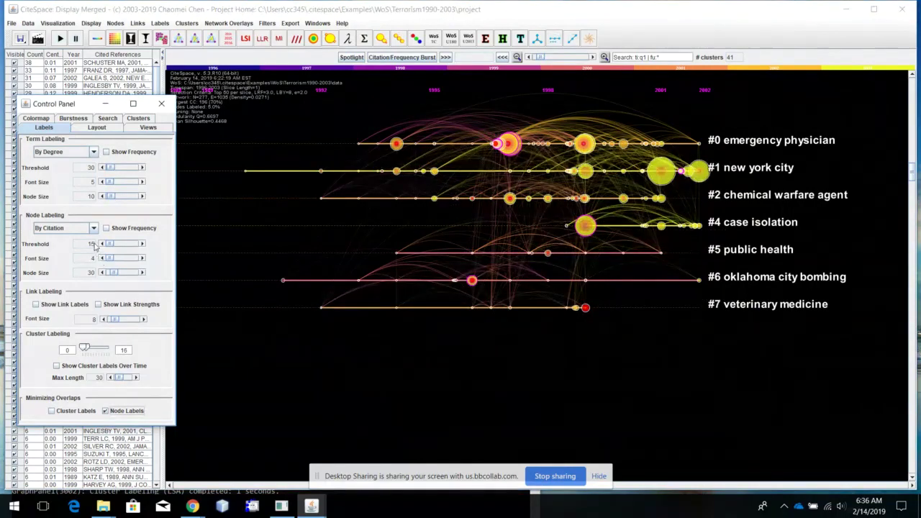
{"action": "left_click", "coordinate": [93, 228]}
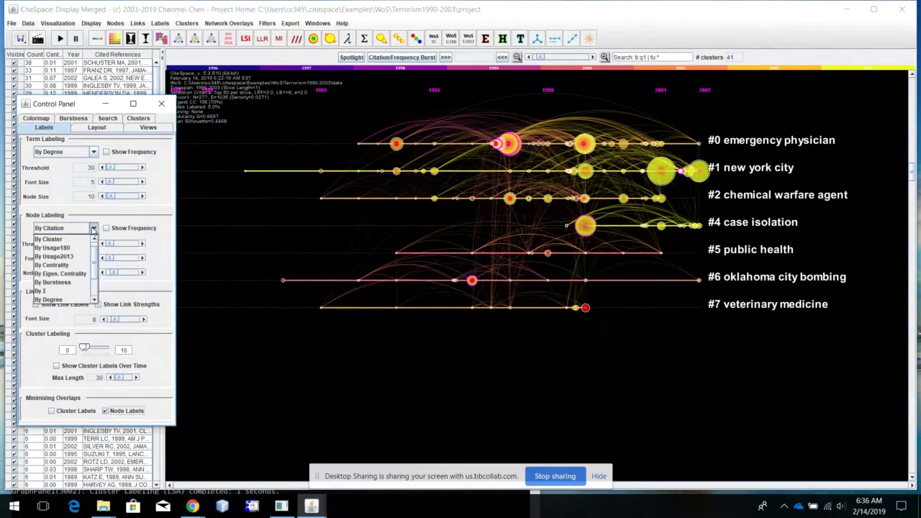
{"action": "left_click", "coordinate": [82, 283]}
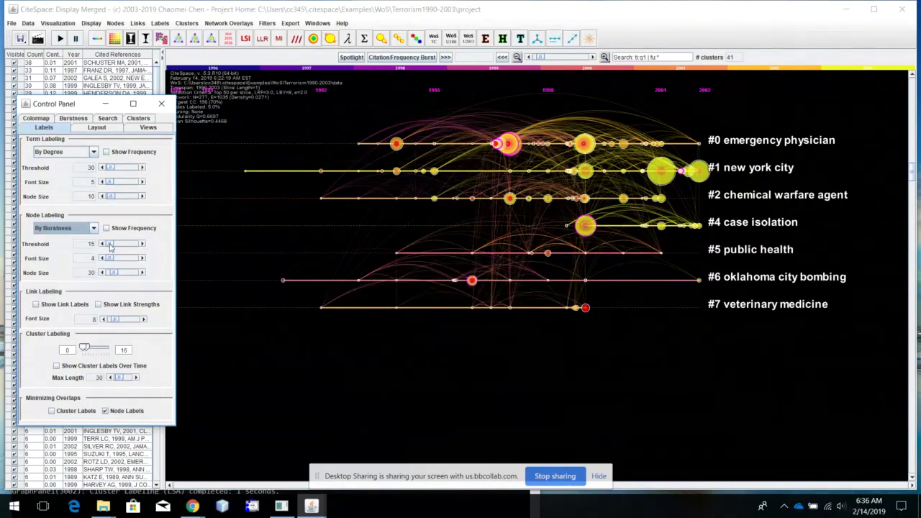
{"action": "left_click_drag", "start_coordinate": [110, 246], "coordinate": [104, 247]}
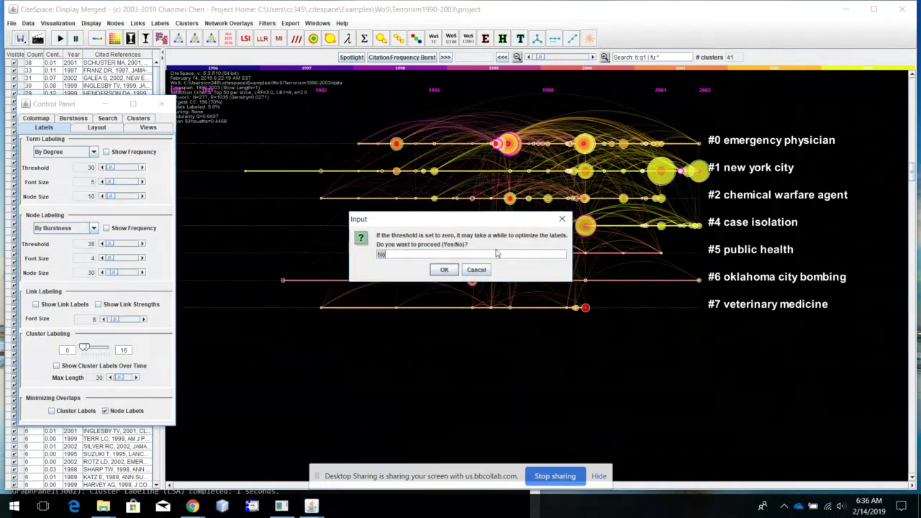
{"action": "type", "text": "Yes"}
{"action": "key", "text": "Return"}
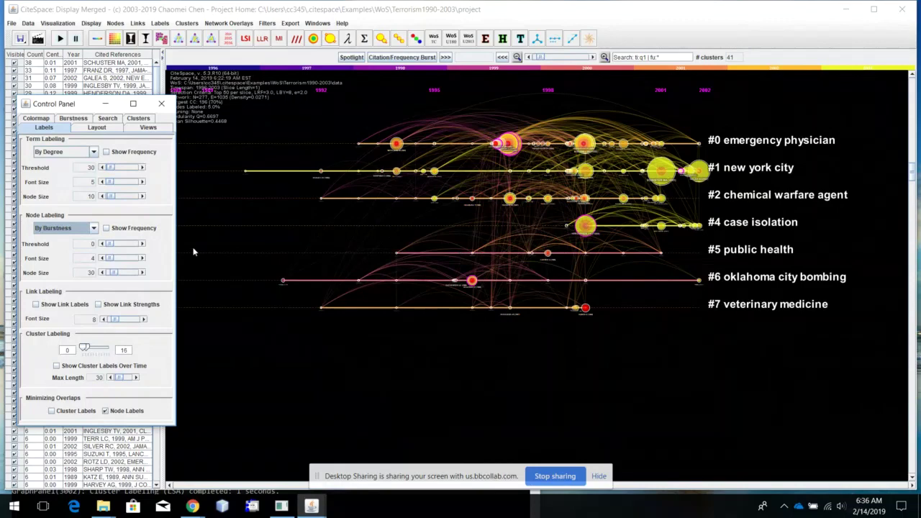
- Increase the node label font size to 11
{"action": "left_click", "coordinate": [143, 258]}
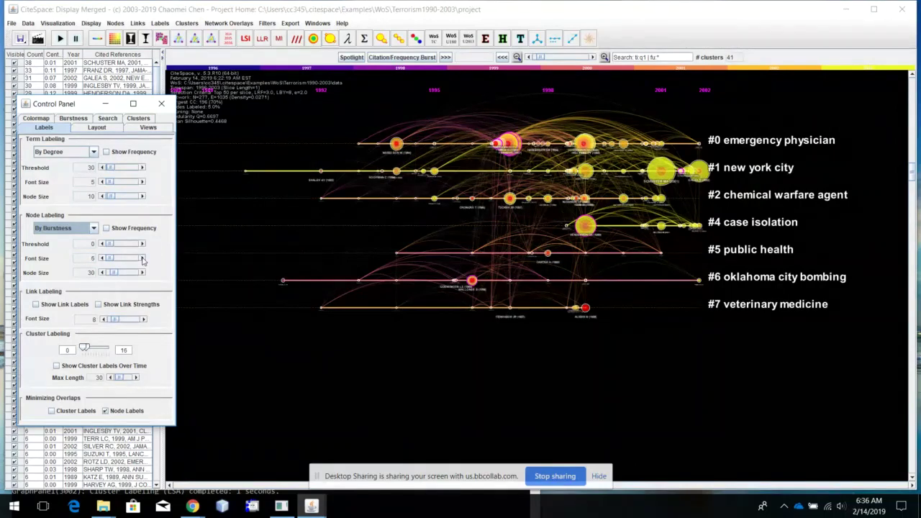
{"action": "double_click", "coordinate": [143, 258]}
{"action": "left_click", "coordinate": [143, 258]}
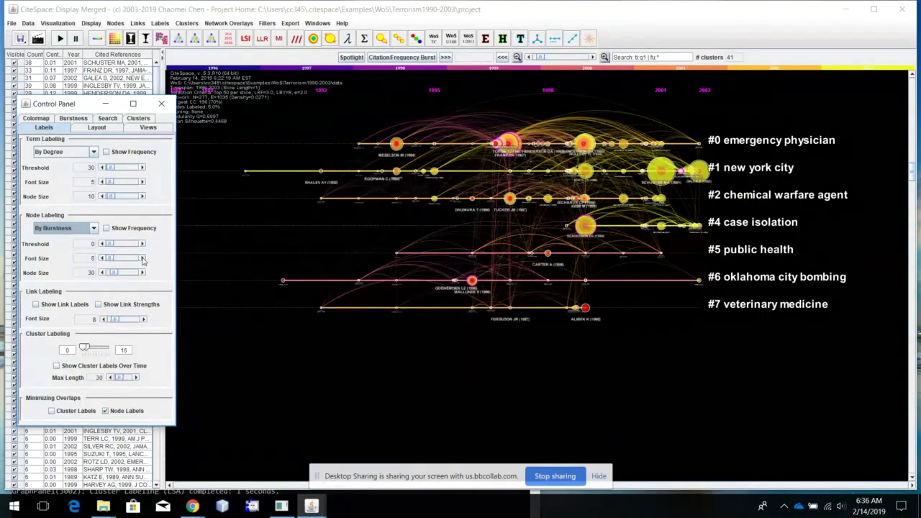
{"action": "left_click", "coordinate": [142, 258]}
{"action": "left_click", "coordinate": [143, 259]}
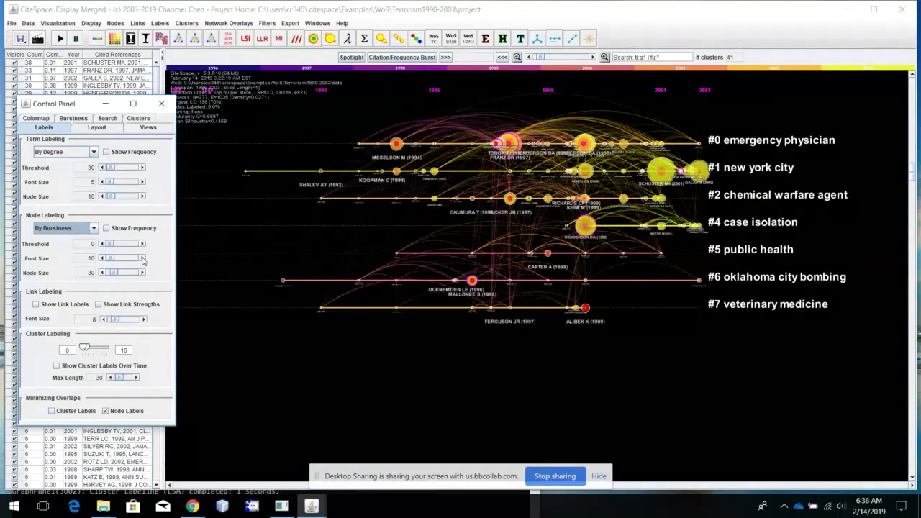
{"action": "left_click", "coordinate": [142, 258]}
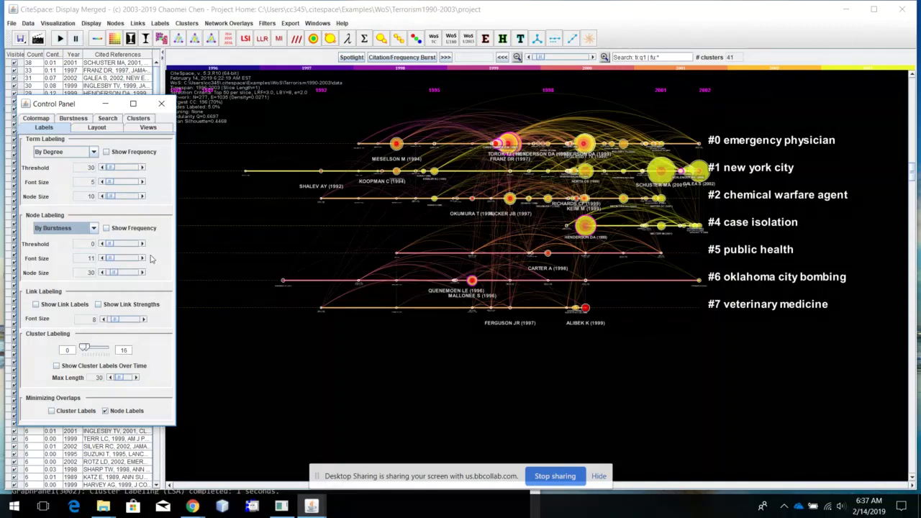
- Try a link alpha of 40 on the timeline and return it to 20
{"action": "left_click", "coordinate": [36, 118]}
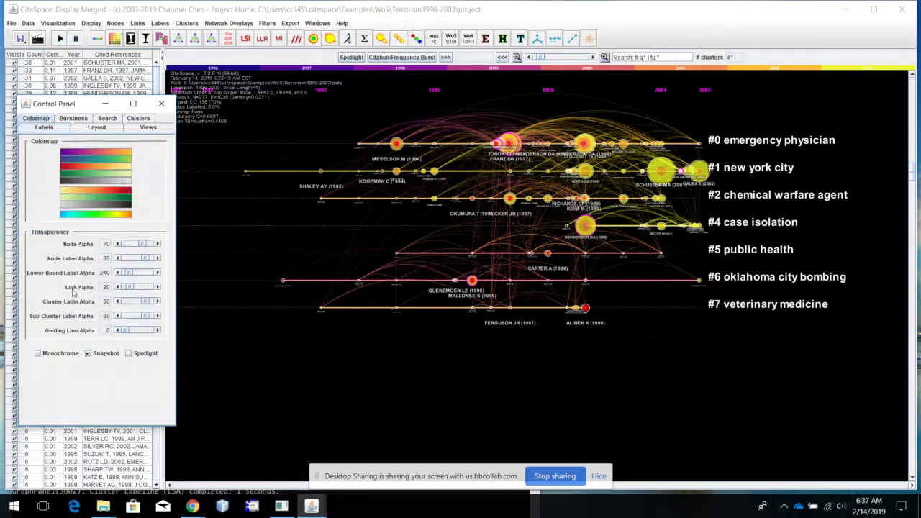
{"action": "left_click", "coordinate": [137, 288]}
{"action": "left_click", "coordinate": [137, 289]}
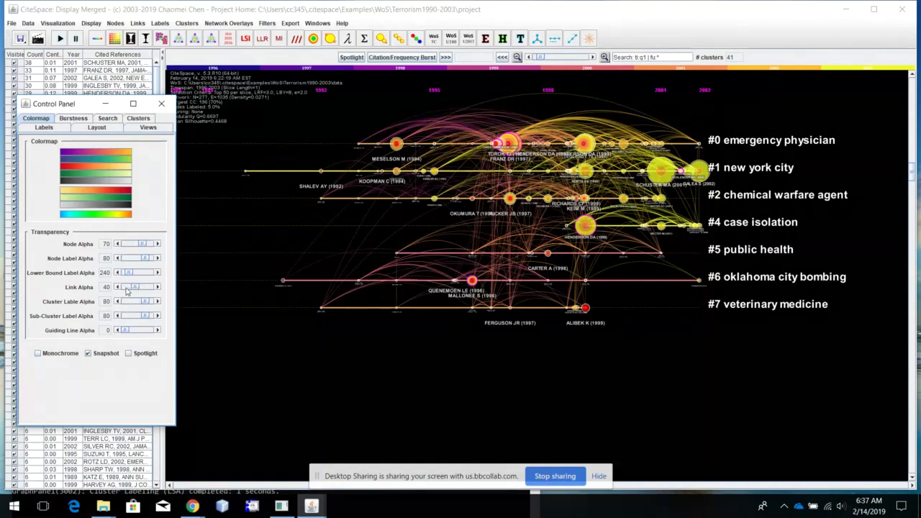
{"action": "left_click", "coordinate": [125, 289]}
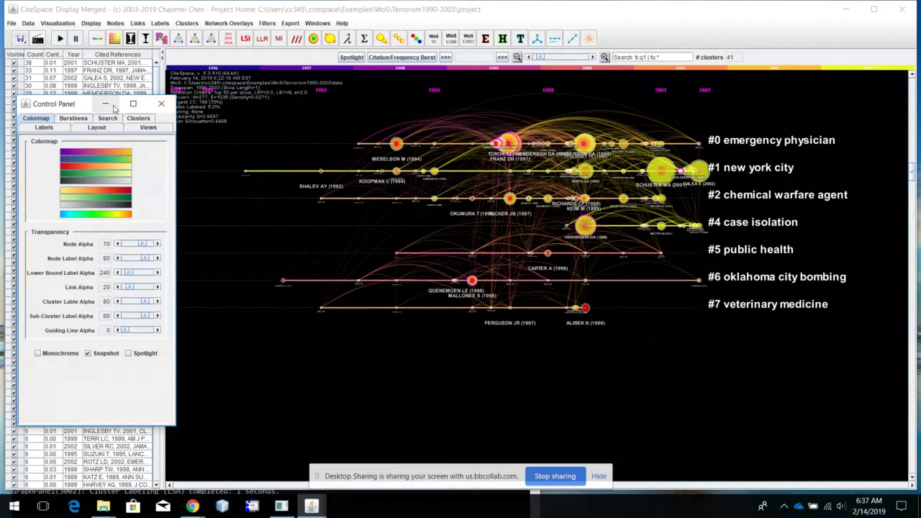
- Walk through the timeline's co-citation links year by year up to 2003
{"action": "left_click_drag", "start_coordinate": [80, 108], "coordinate": [79, 145]}
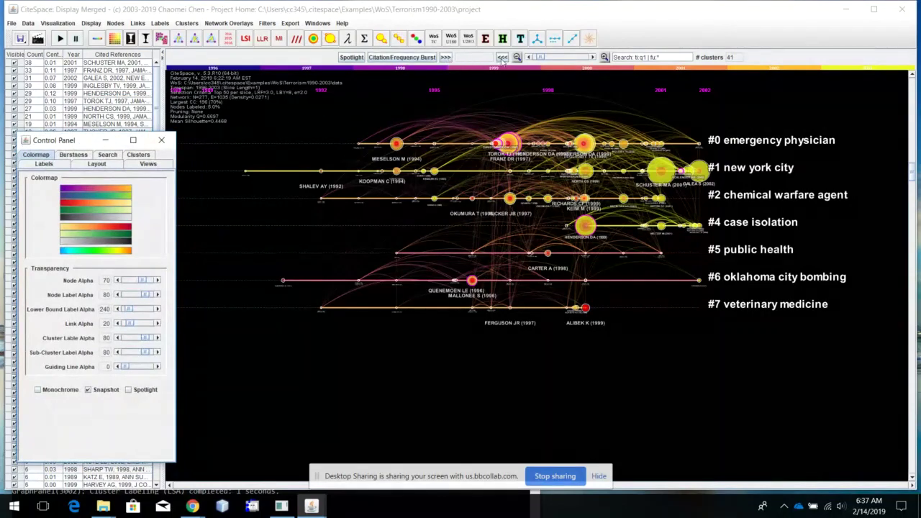
{"action": "left_click", "coordinate": [446, 58]}
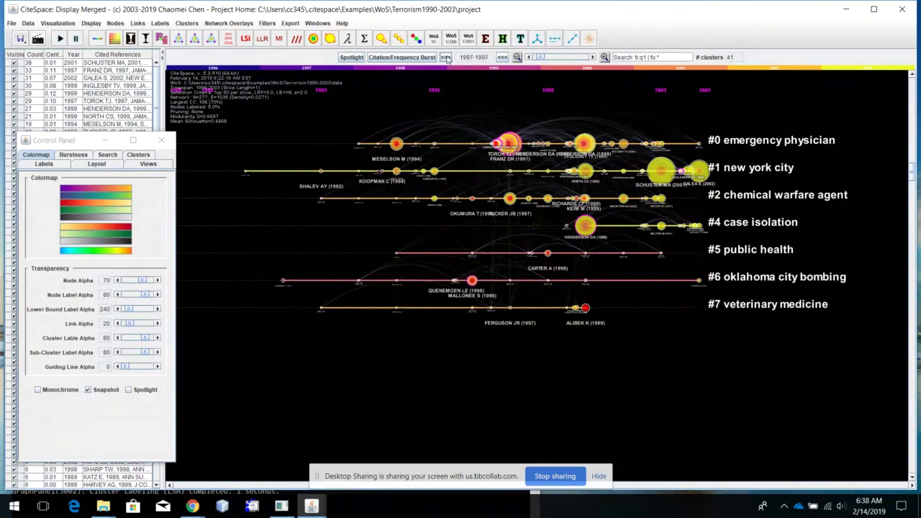
{"action": "left_click", "coordinate": [446, 57]}
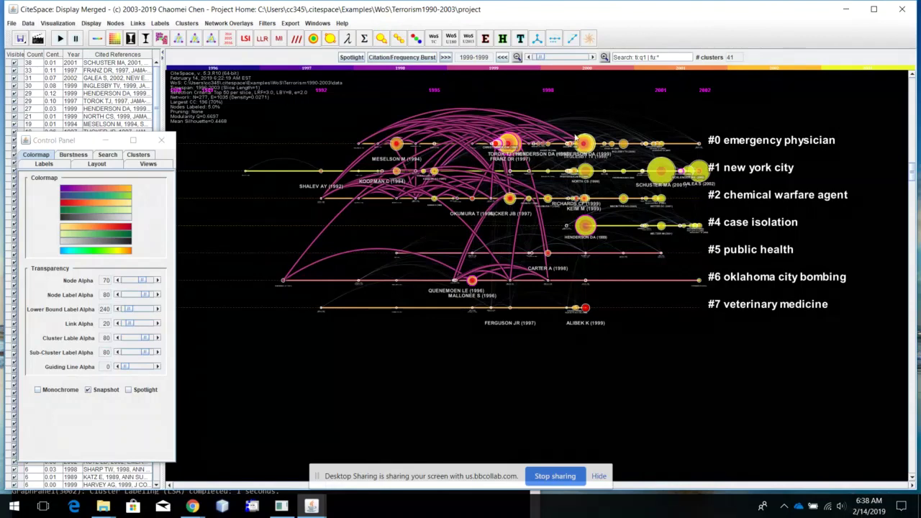
{"action": "left_click", "coordinate": [445, 57]}
{"action": "left_click", "coordinate": [445, 57]}
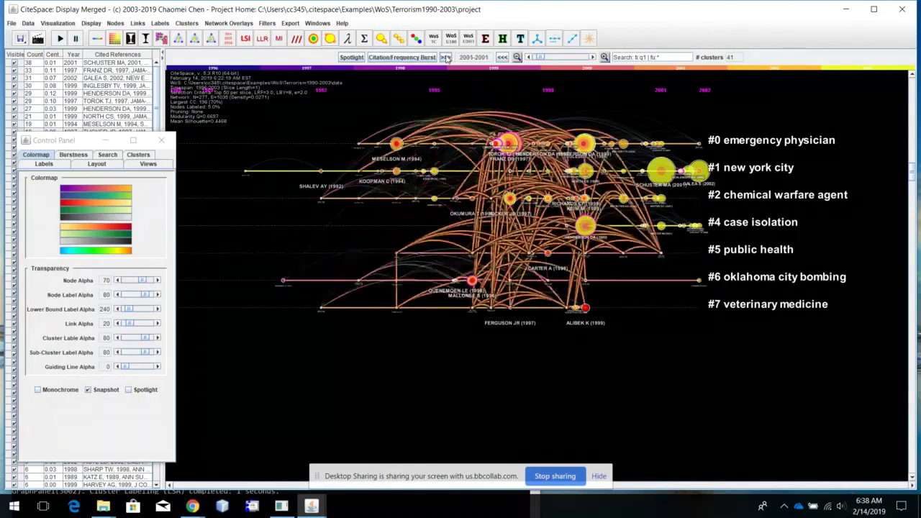
{"action": "left_click", "coordinate": [446, 56]}
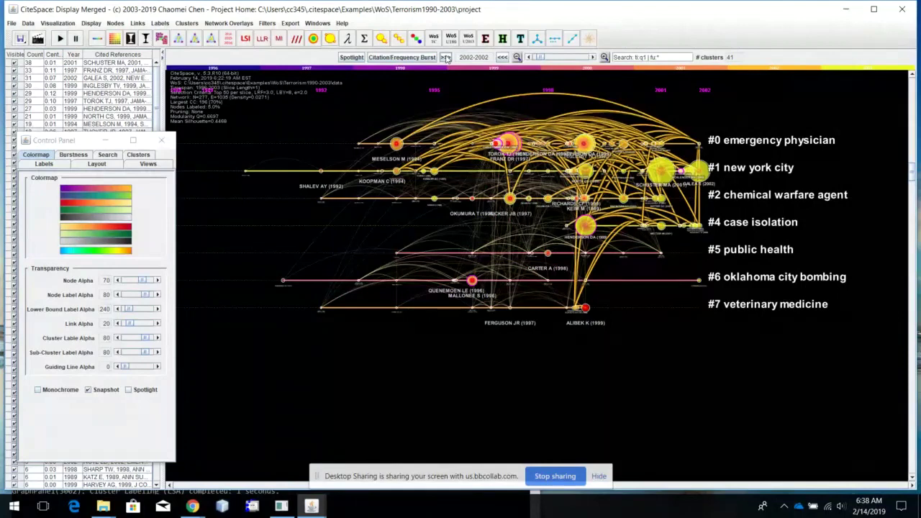
{"action": "left_click", "coordinate": [445, 57]}
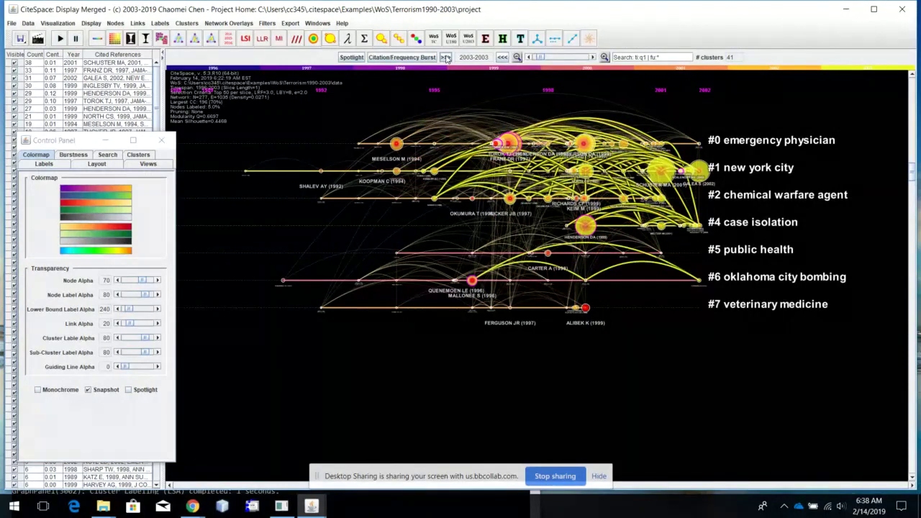
{"action": "left_click", "coordinate": [446, 57]}
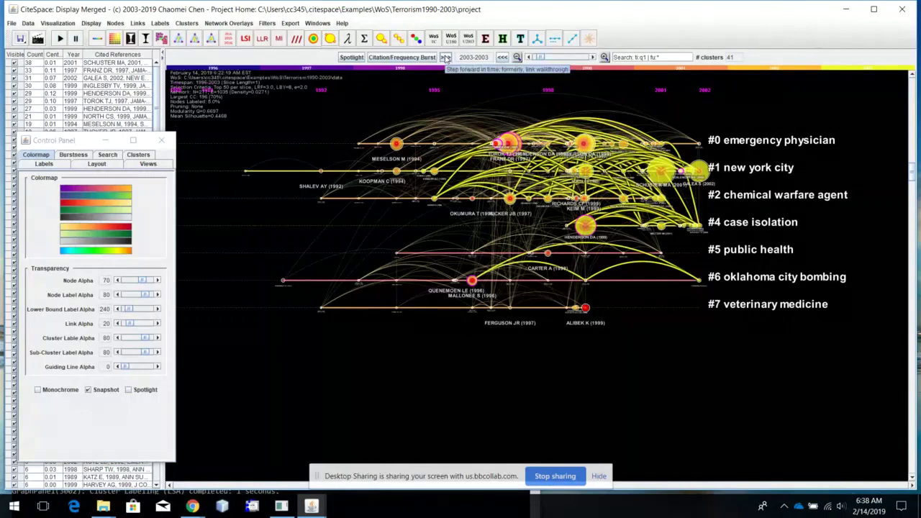